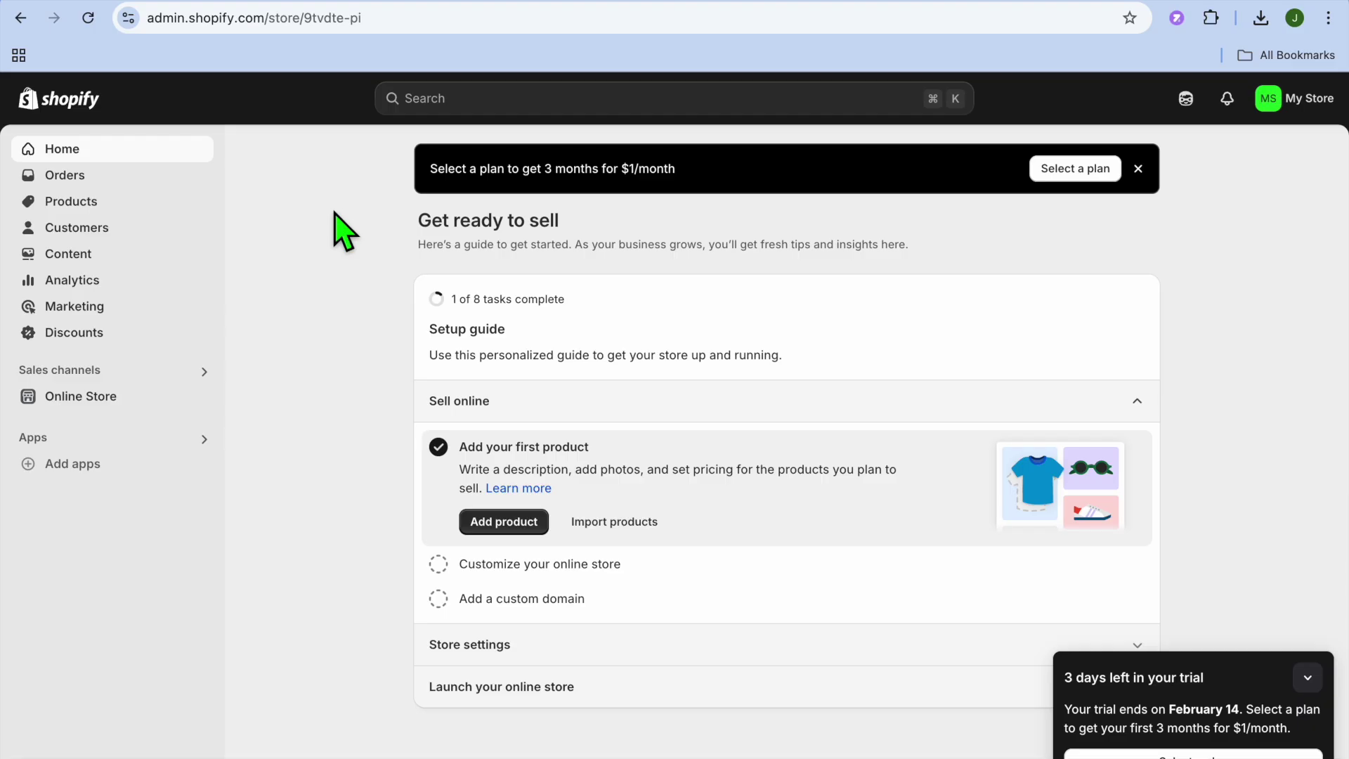
Search the Shopify App Store for "beae" and open the Beae Landing Page Builder listing
left_click(143, 466)
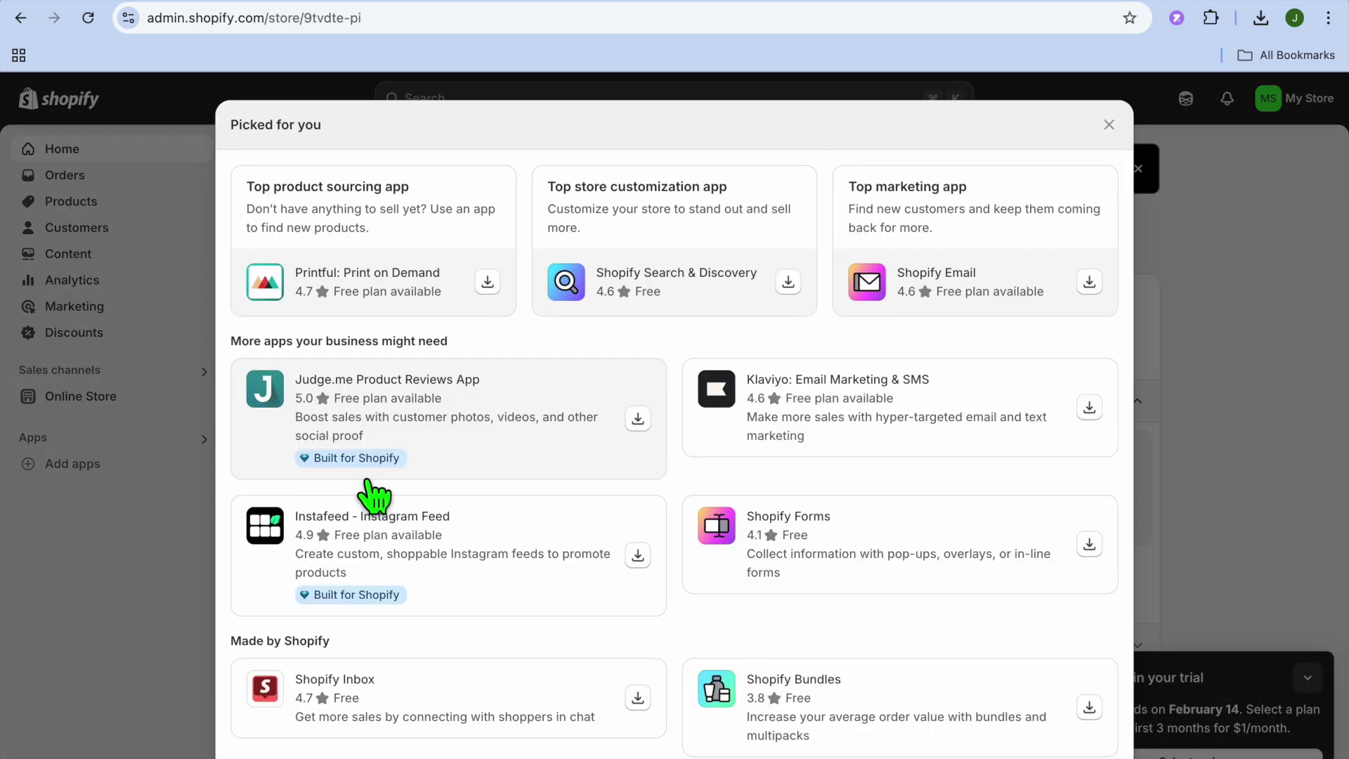
scroll(573, 531, "down", 1)
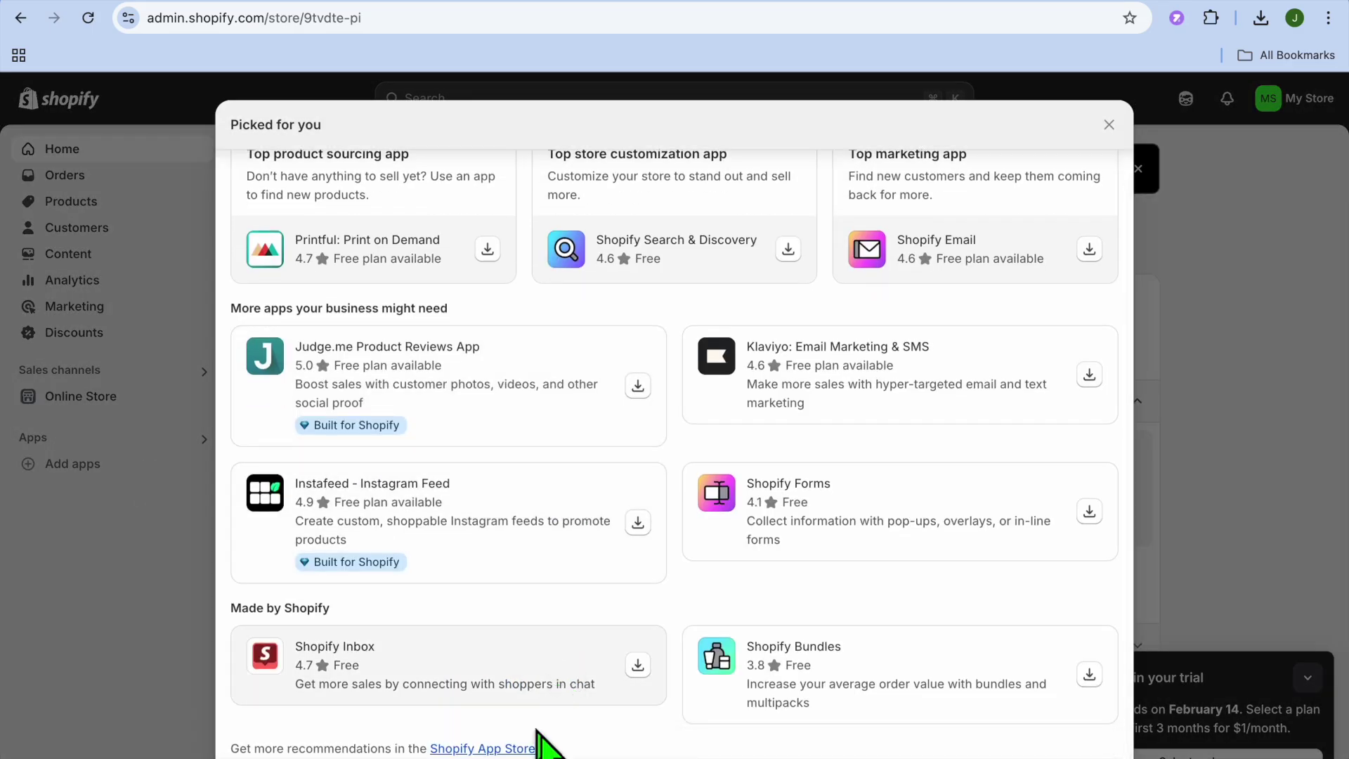
left_click(516, 749)
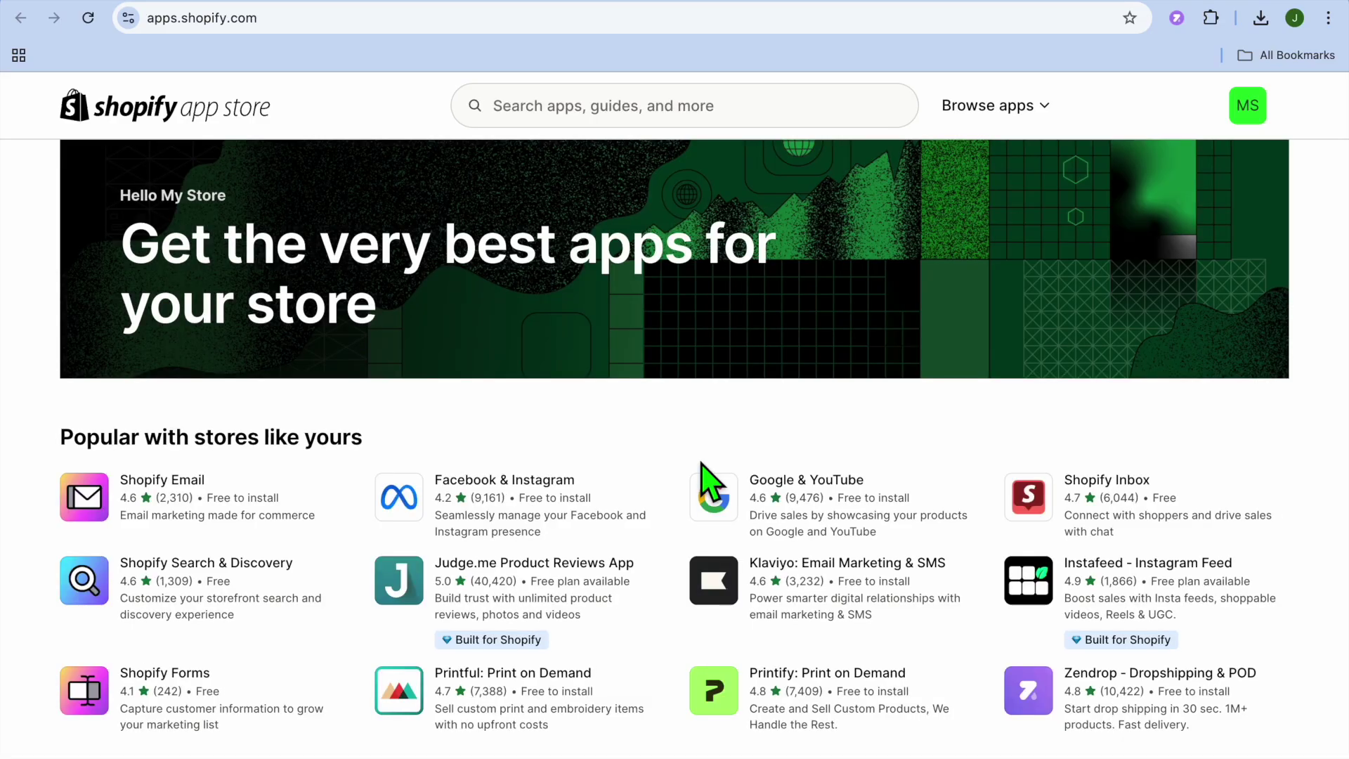
left_click(722, 126)
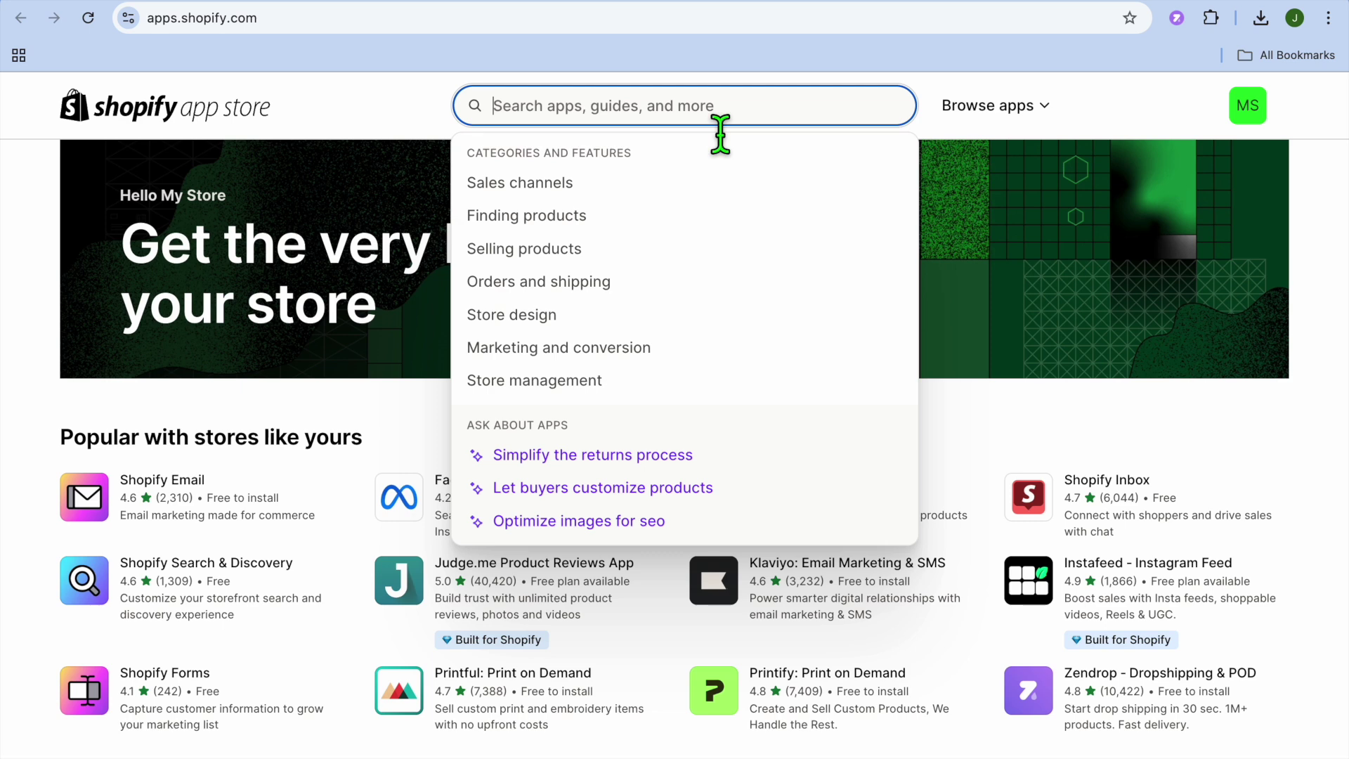
type("bea")
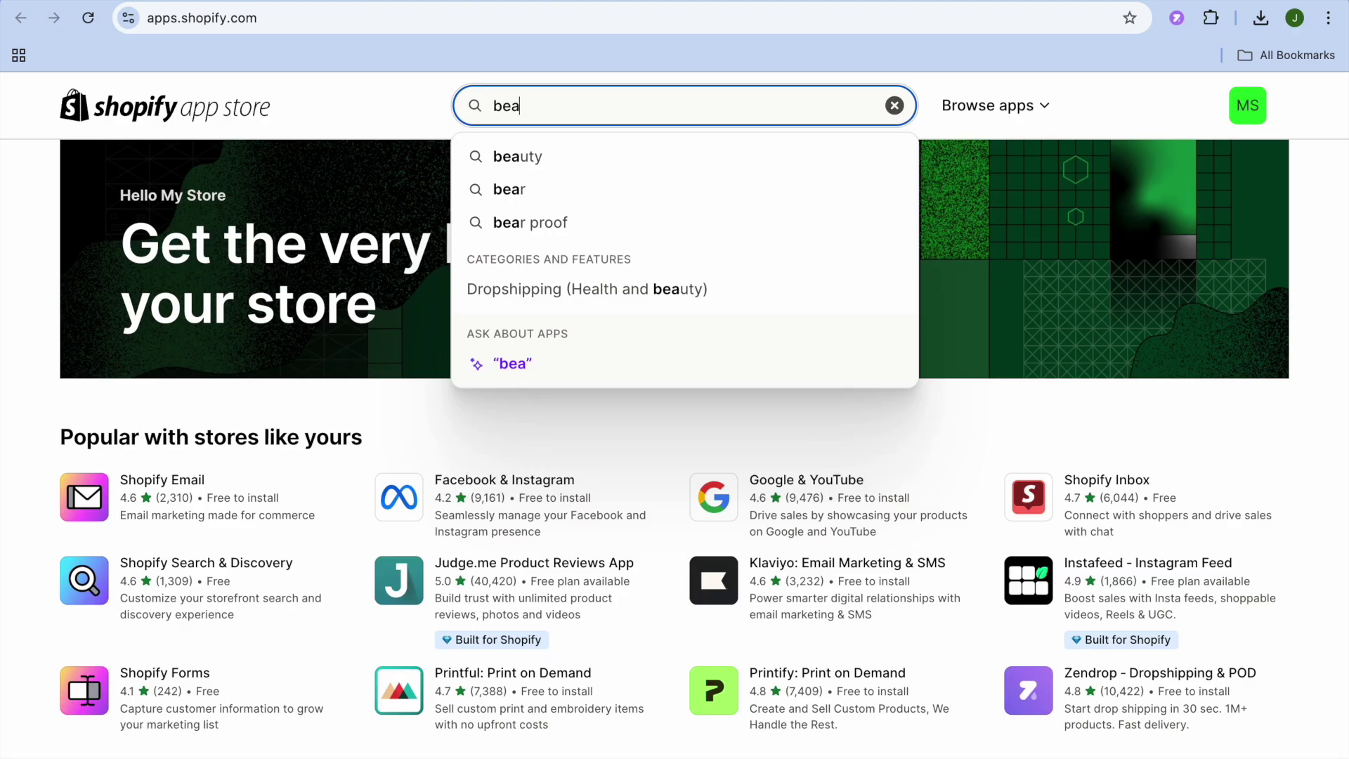
type("e")
left_click(714, 197)
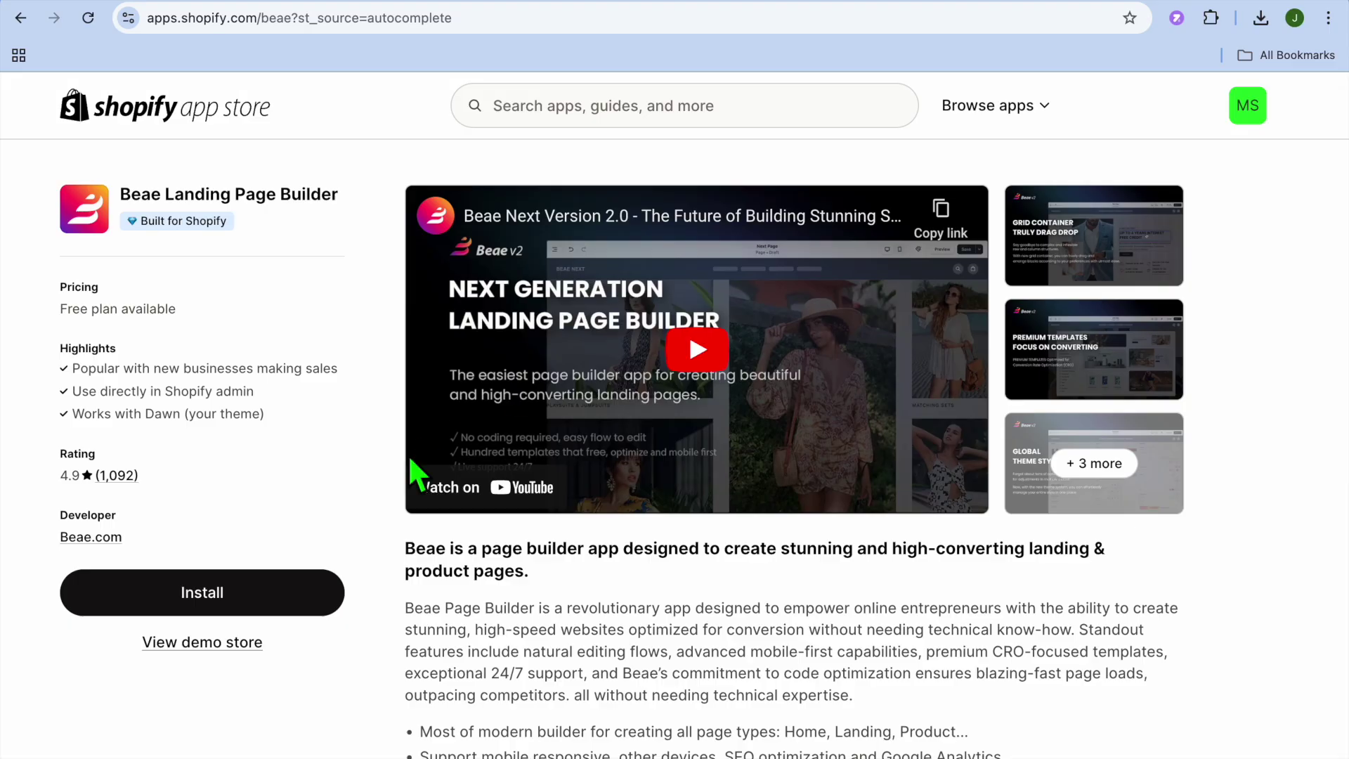
Review Beae's features and pricing plans, then install the app on the store with the requested data access
scroll(410, 460, "down", 8)
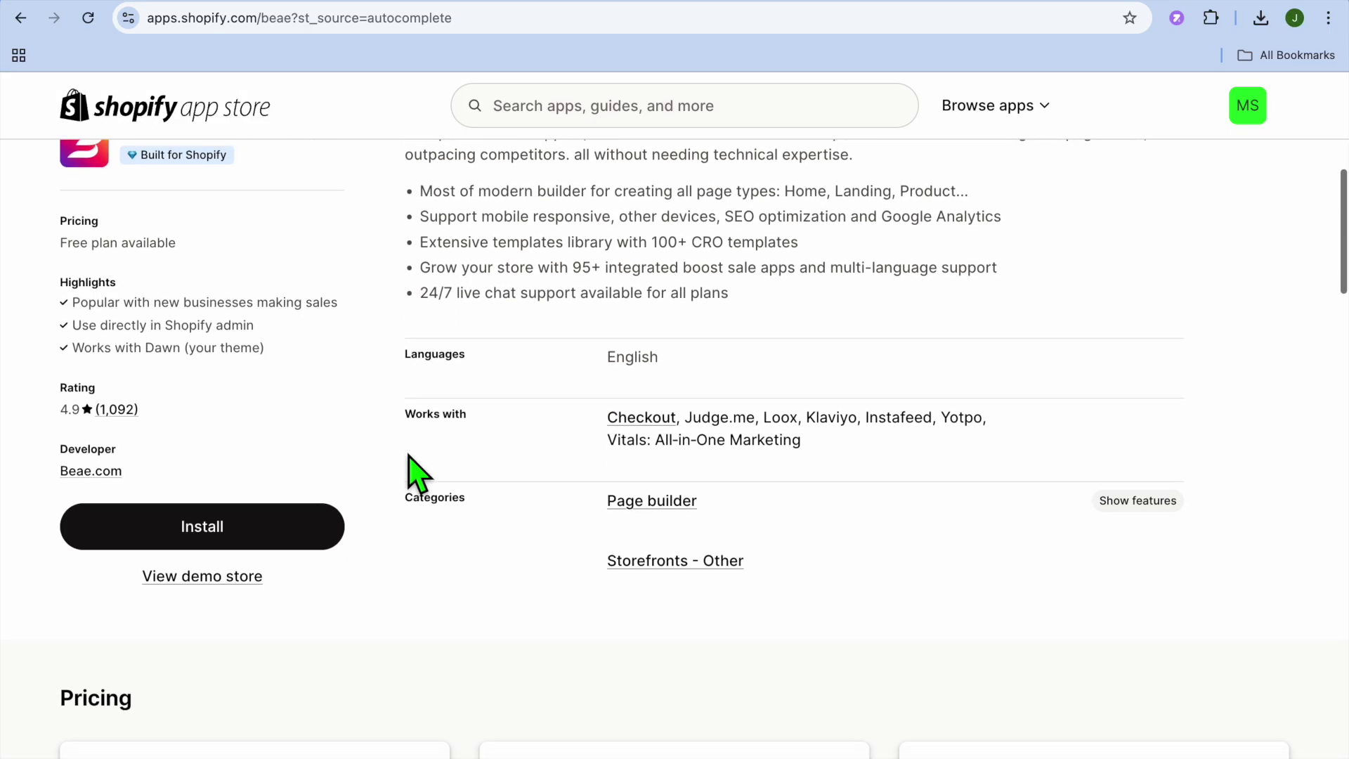
scroll(361, 392, "down", 3)
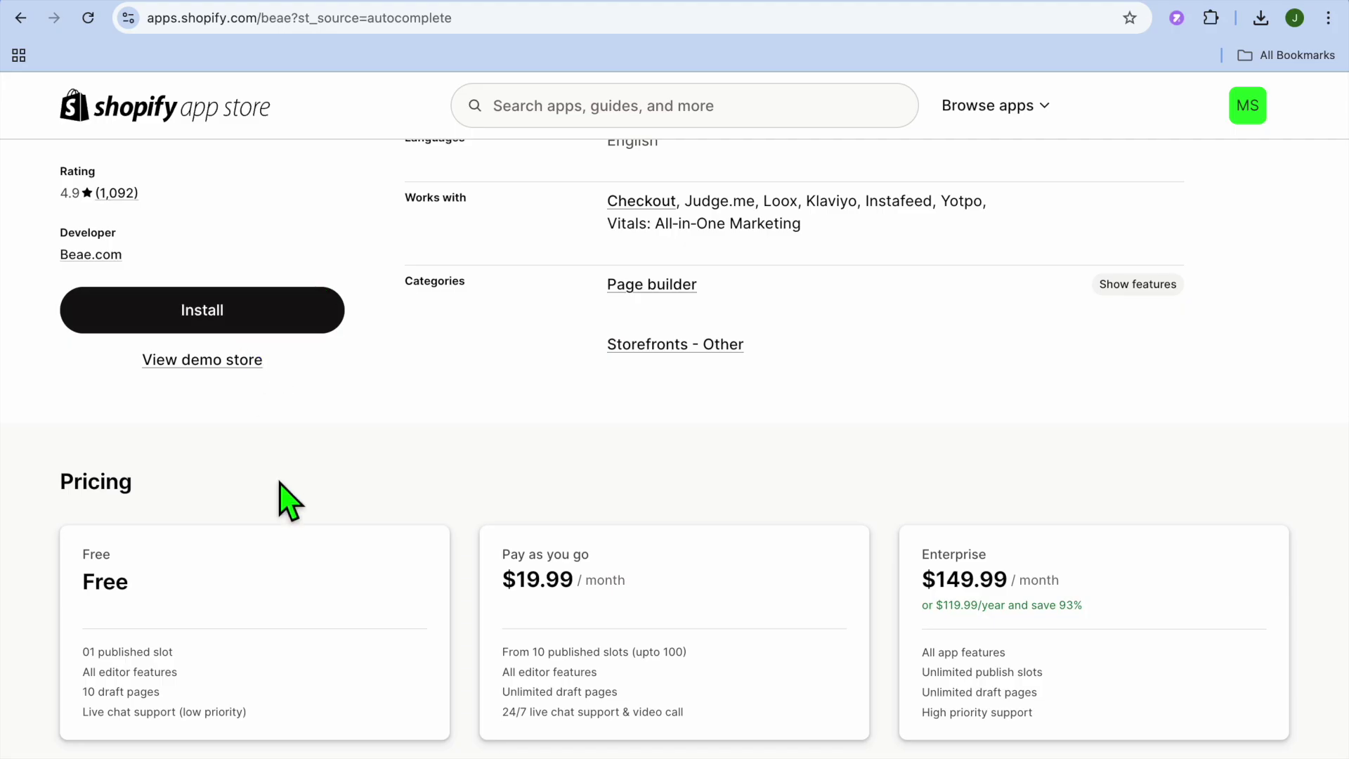
scroll(286, 497, "down", 3)
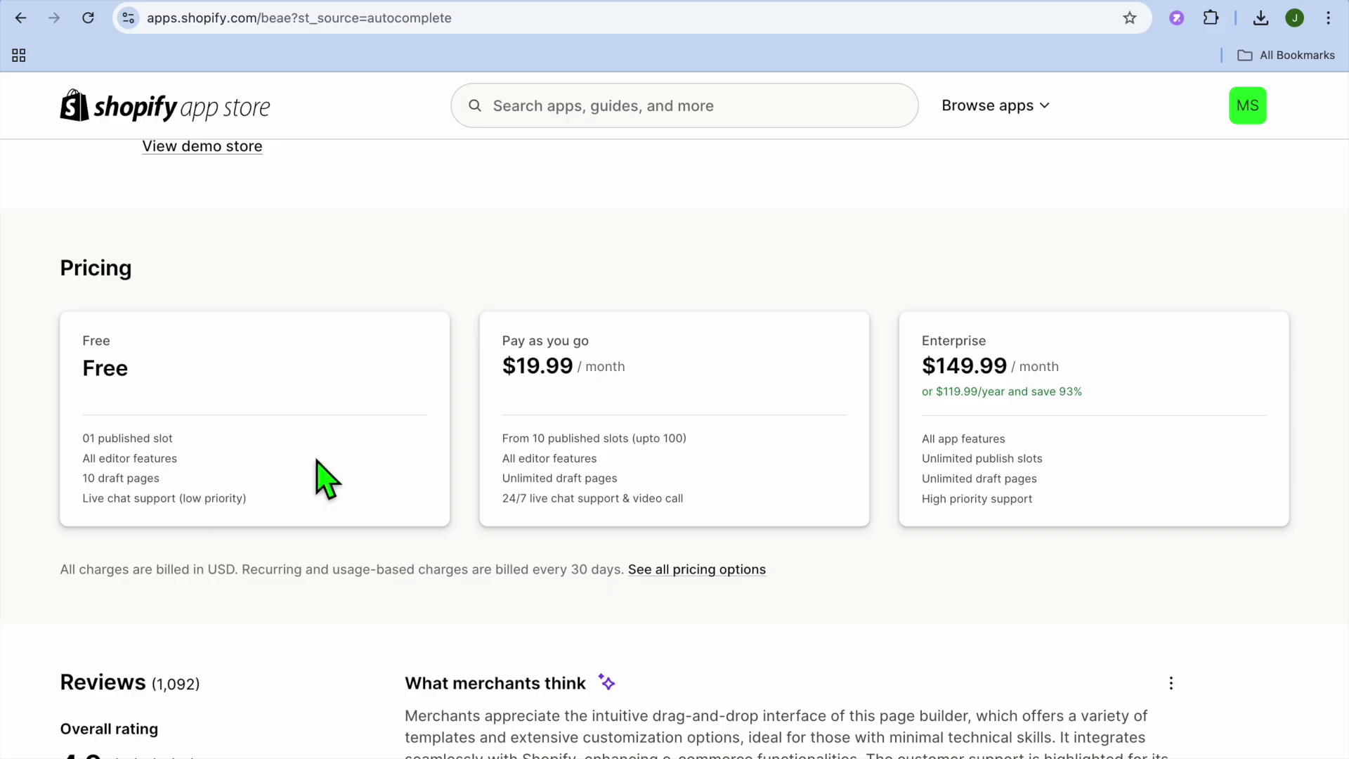
scroll(326, 476, "up", 6)
left_click(237, 532)
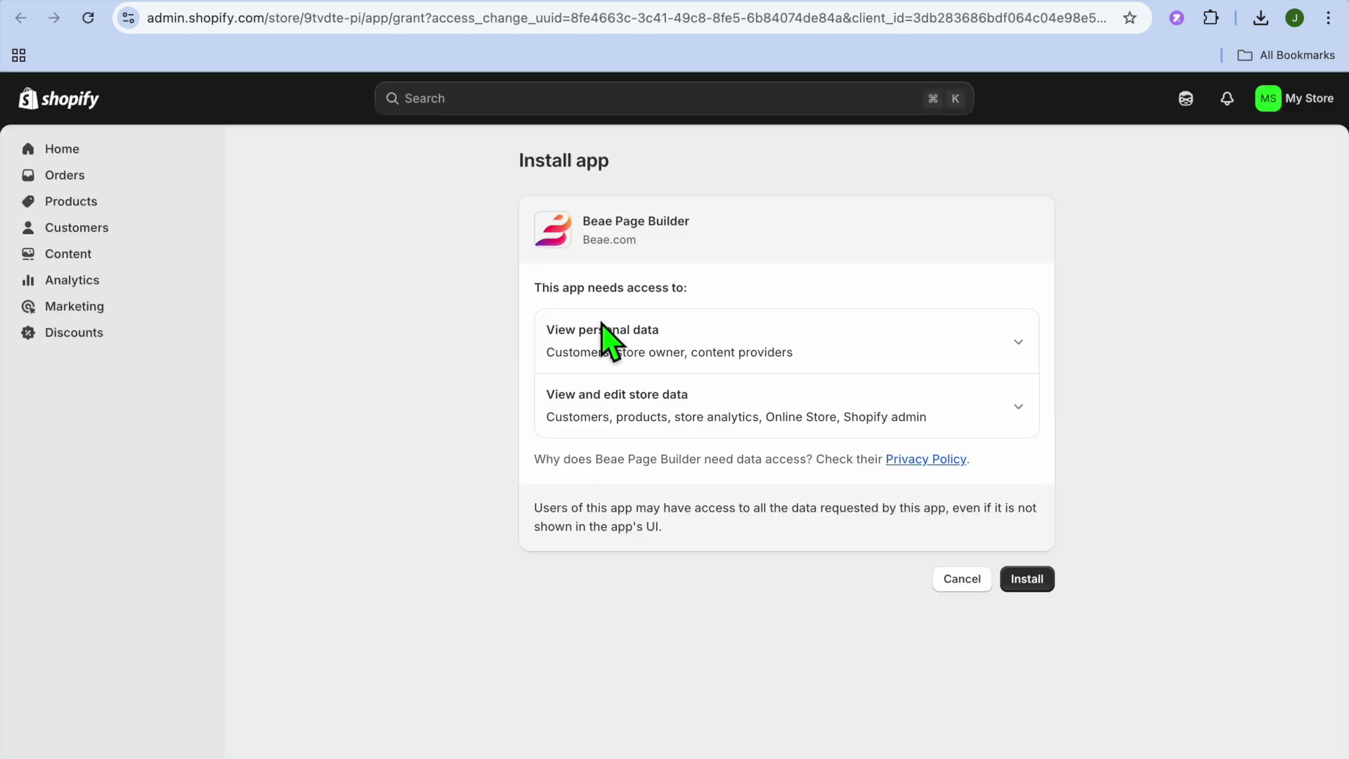
left_click(1029, 582)
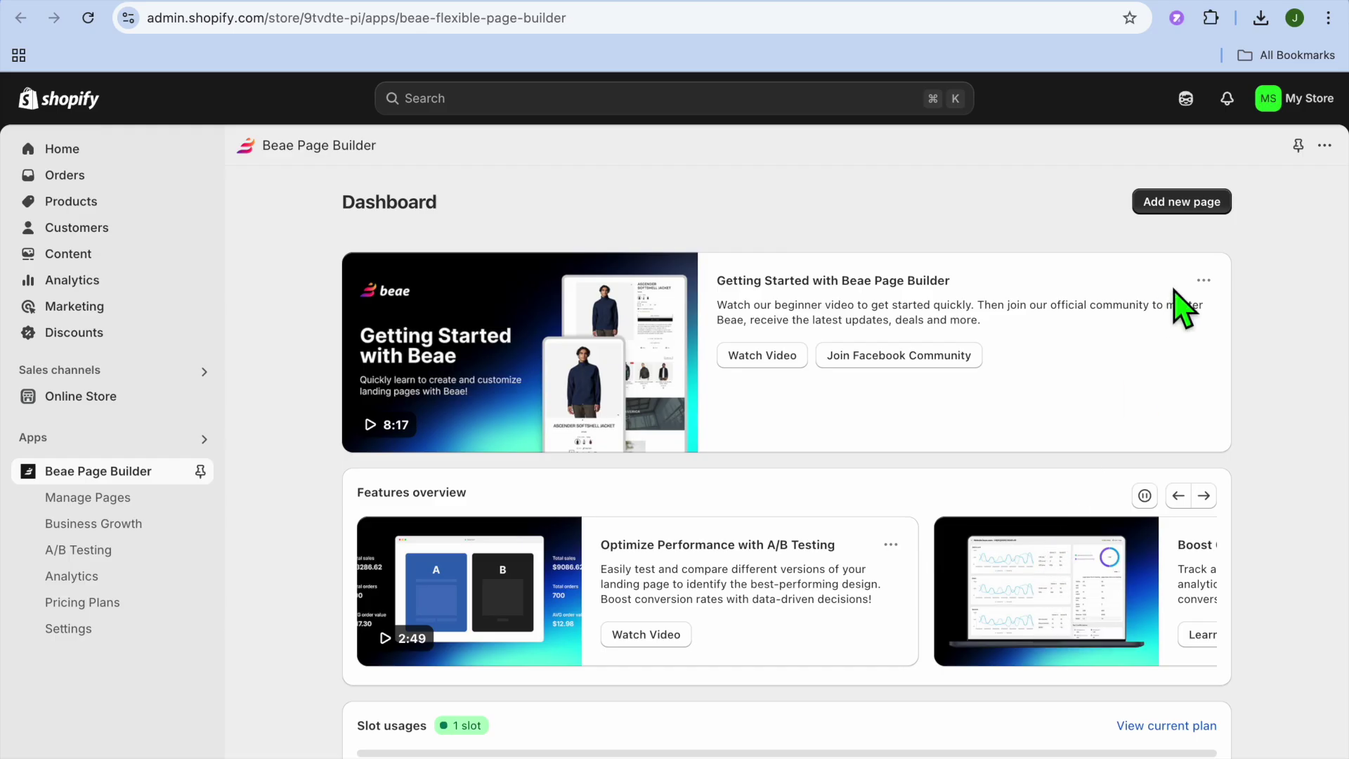
Create a new page of the Homepage type in Beae Page Builder
left_click(1188, 202)
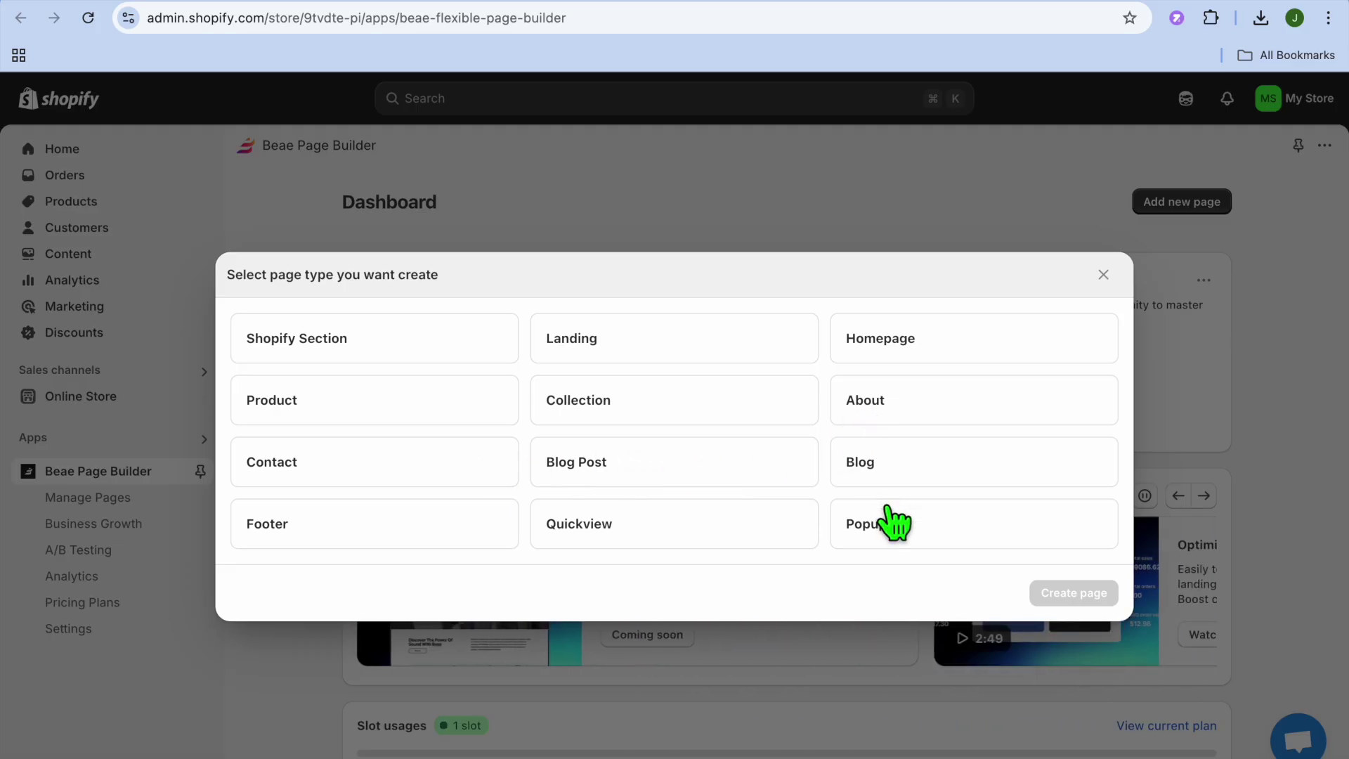
left_click(926, 347)
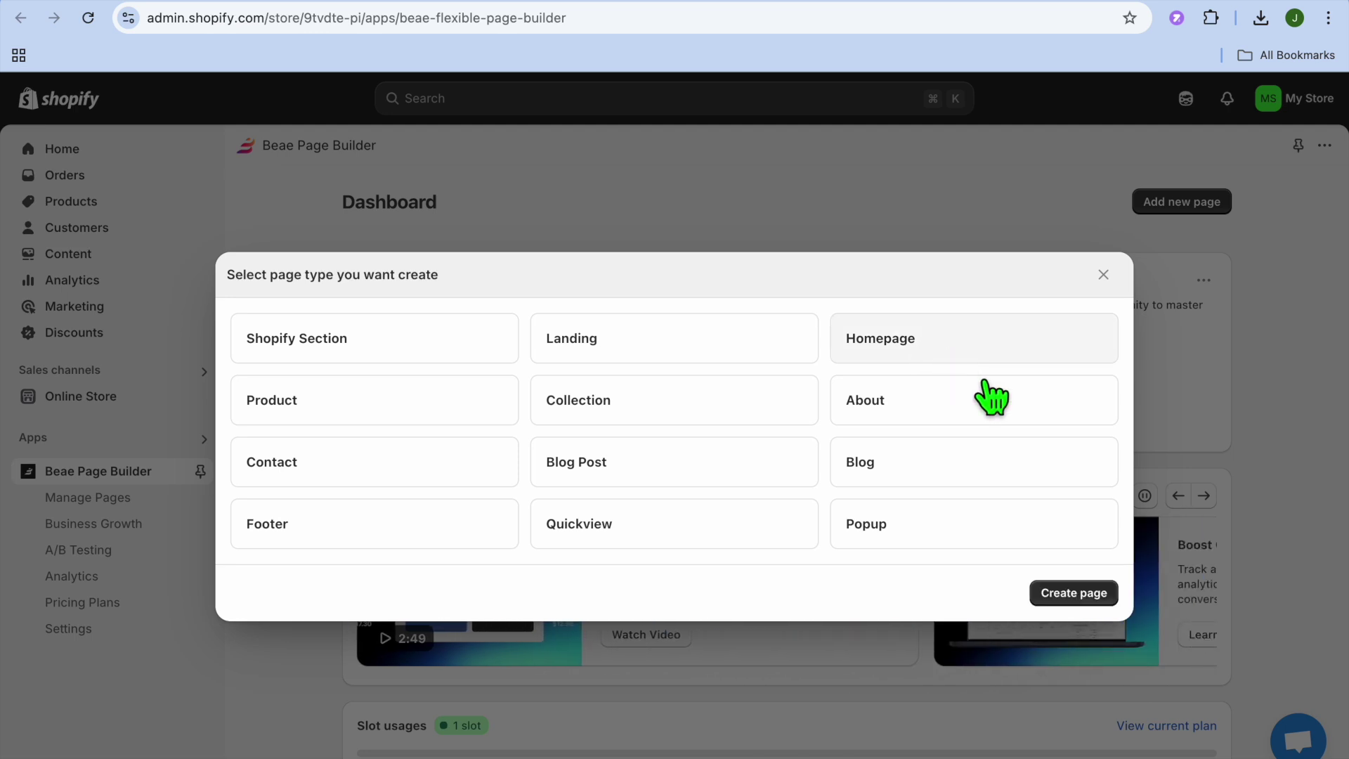
left_click(1074, 595)
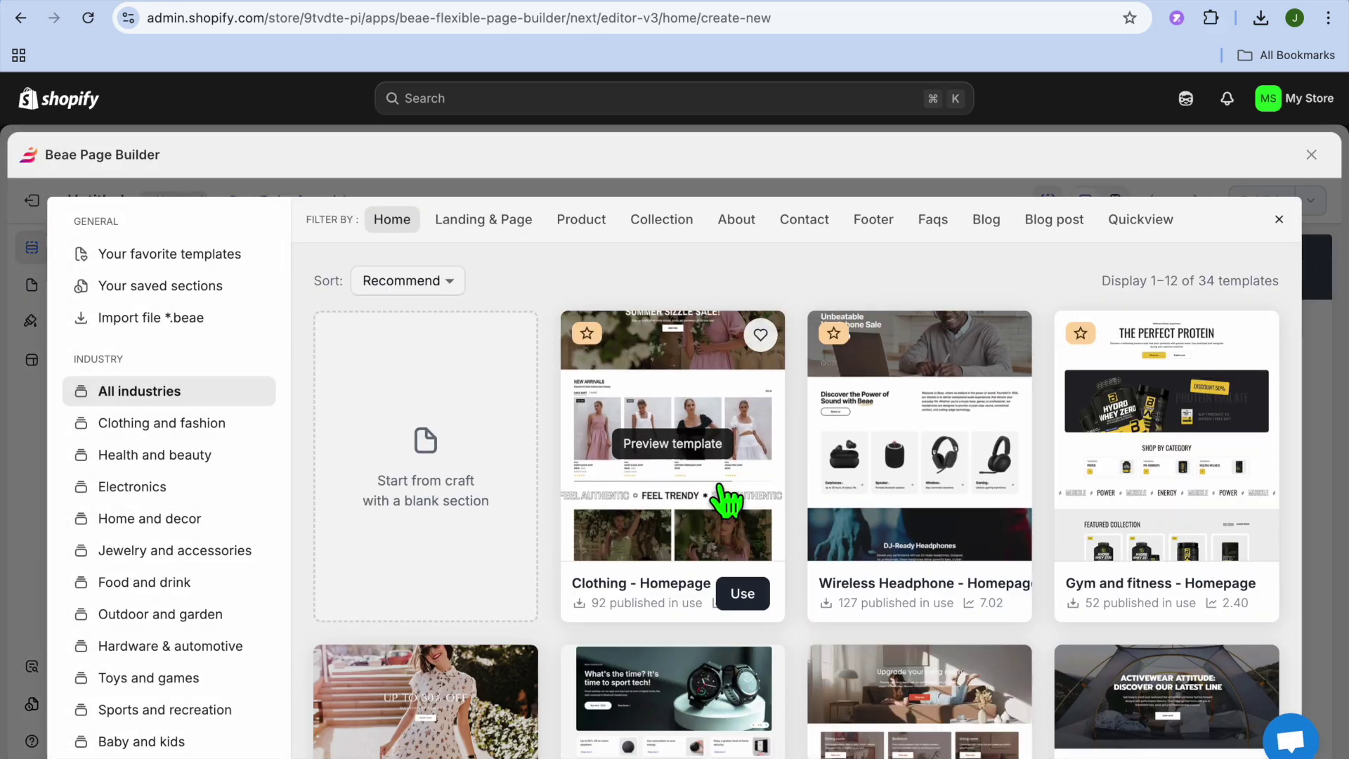
Browse the homepage templates by industry, apply Sportwear - Homepage from Clothing and fashion, and dismiss the chat message
scroll(726, 500, "down", 10)
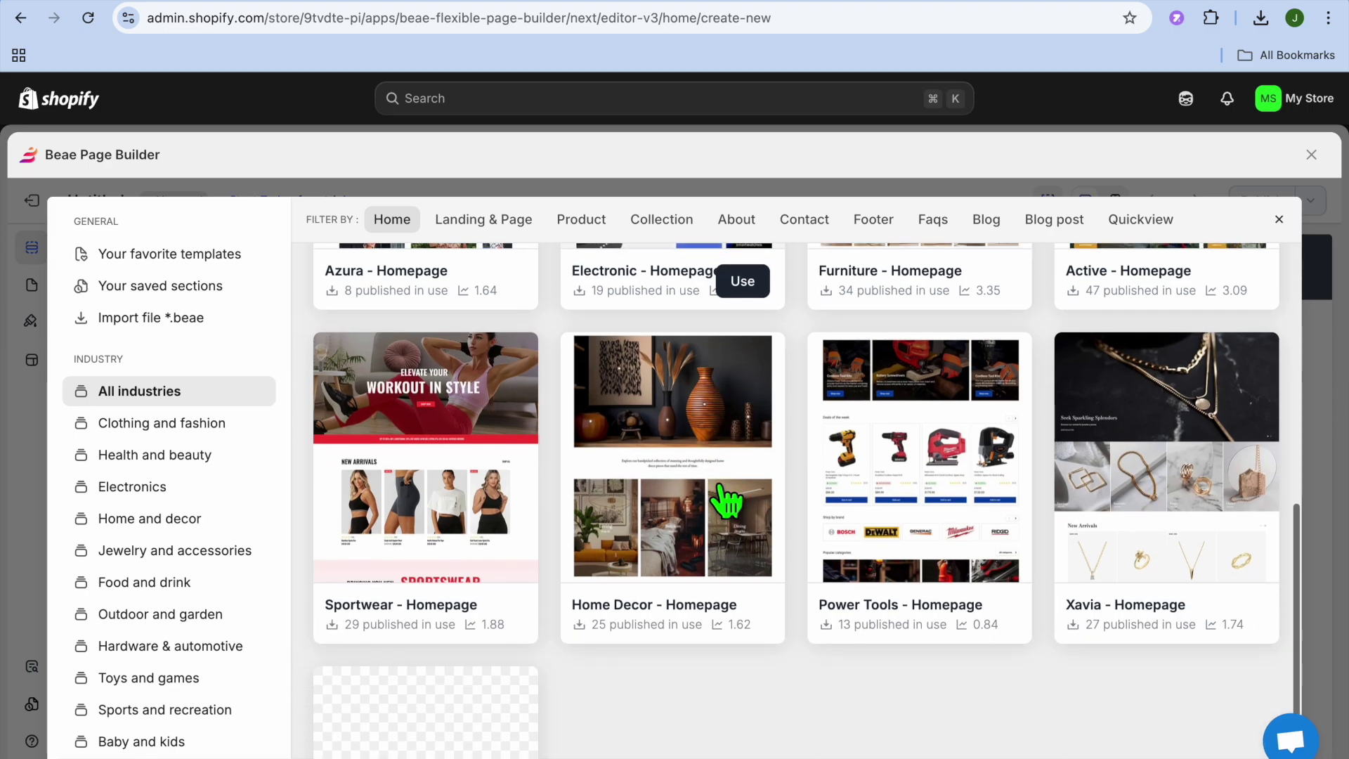
scroll(727, 500, "up", 10)
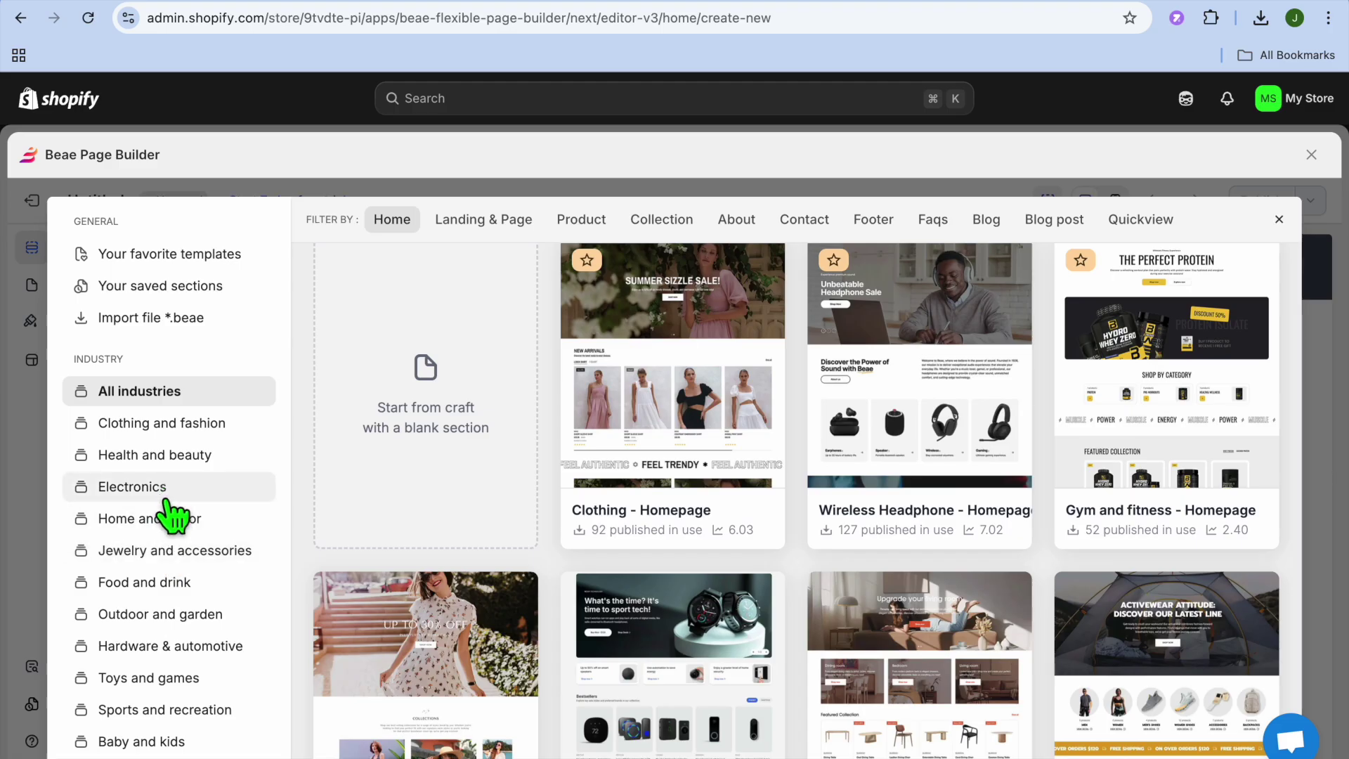
left_click(182, 524)
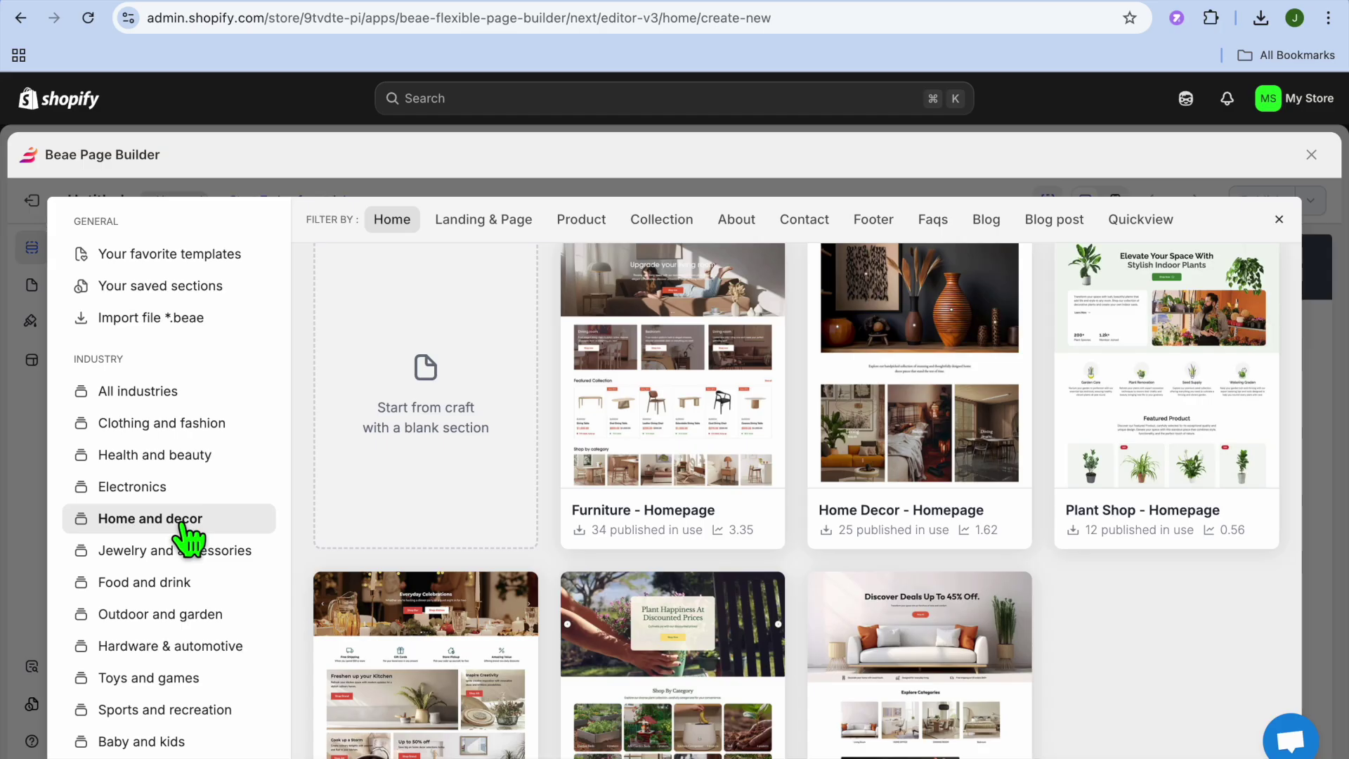
left_click(186, 553)
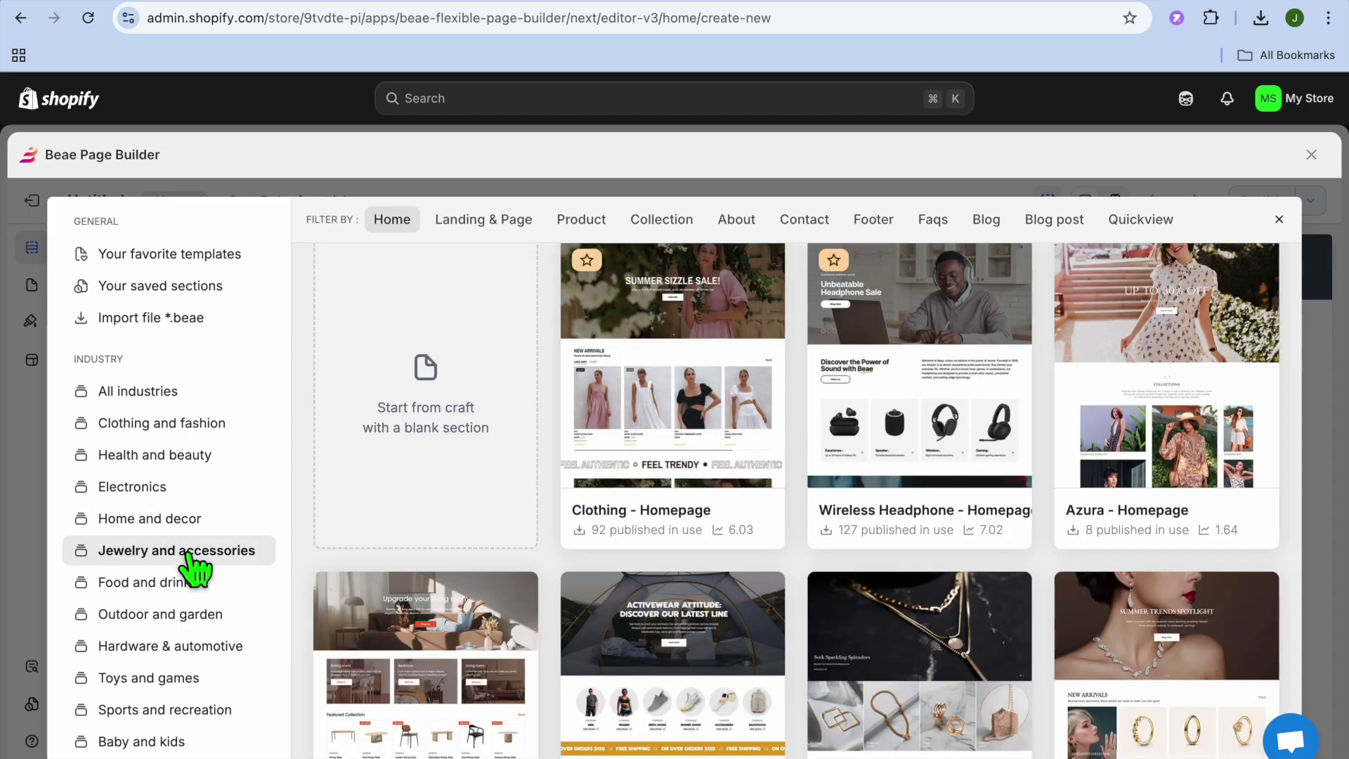
scroll(691, 590, "down", 5)
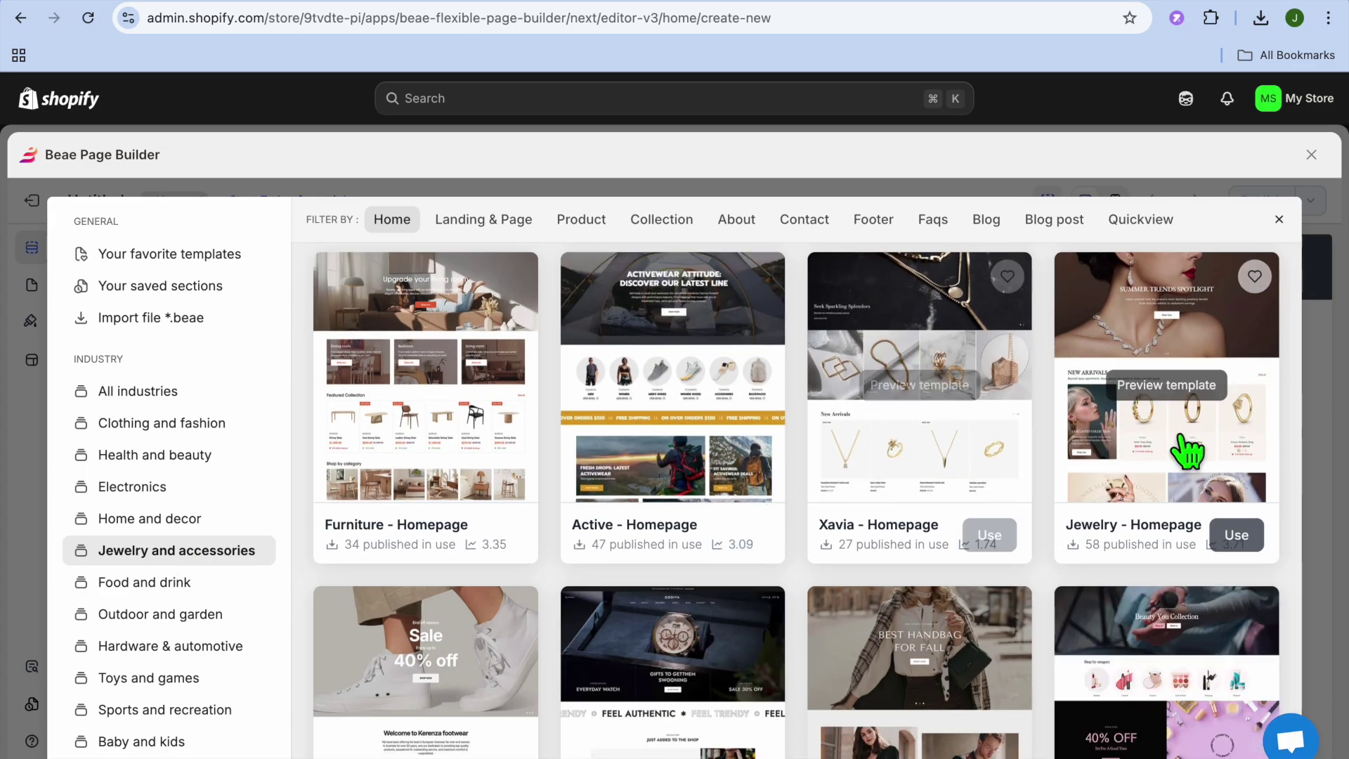
left_click(193, 425)
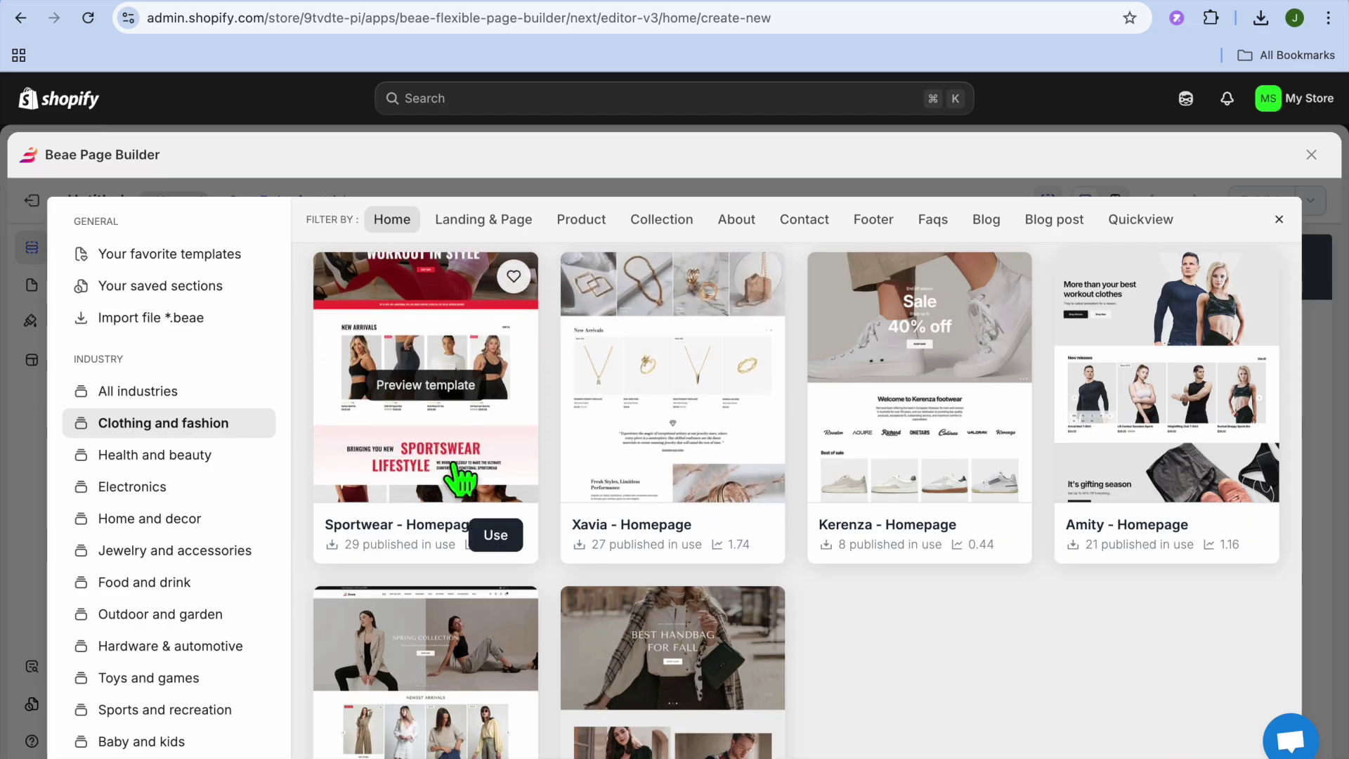
left_click(500, 537)
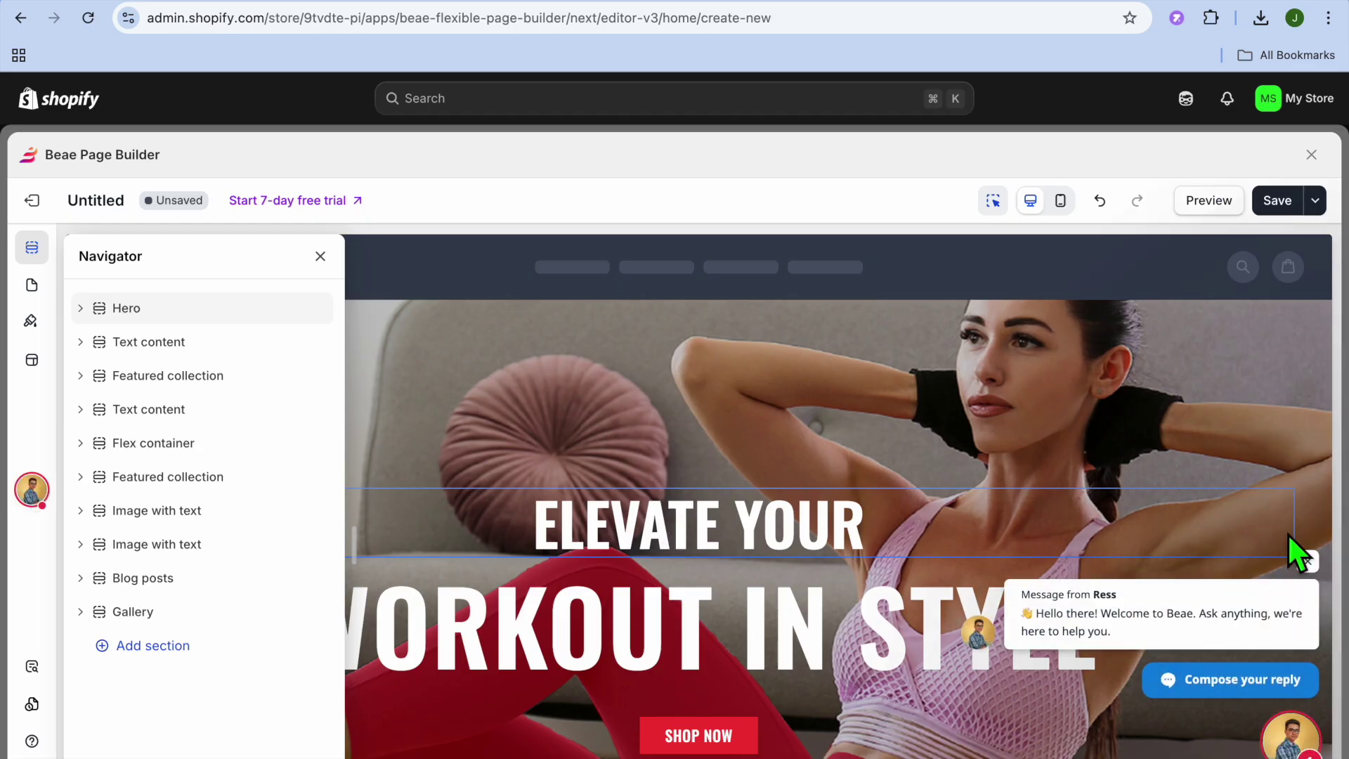
left_click(1307, 561)
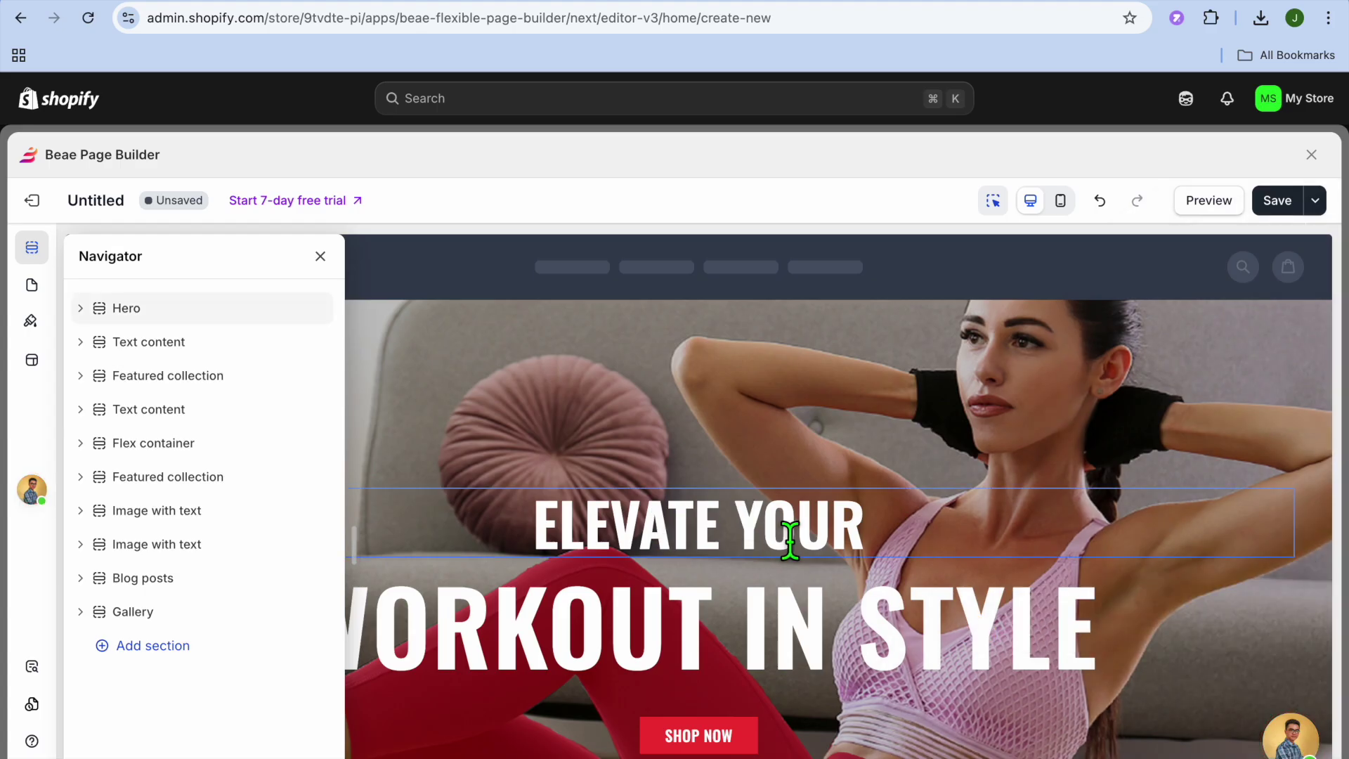
left_click(844, 532)
left_click_drag(887, 530, 575, 541)
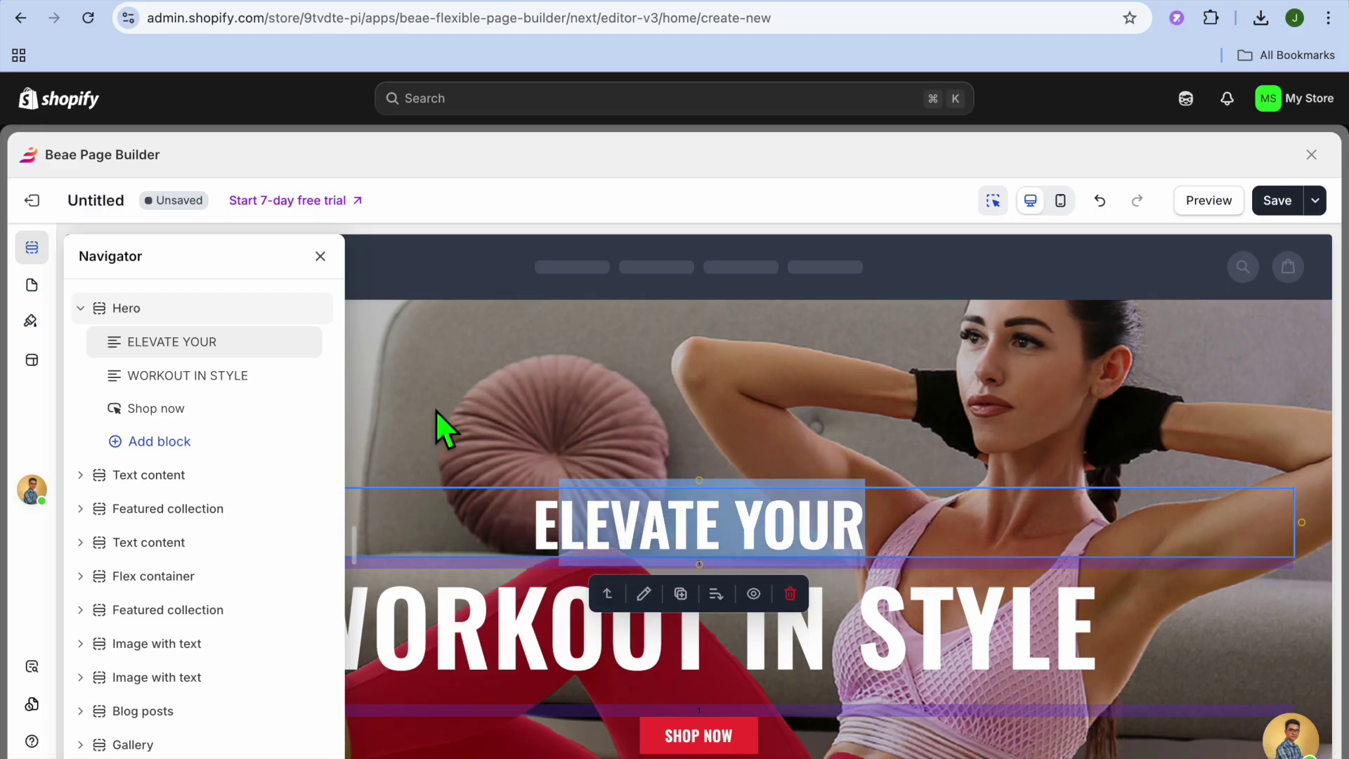
left_click(213, 345)
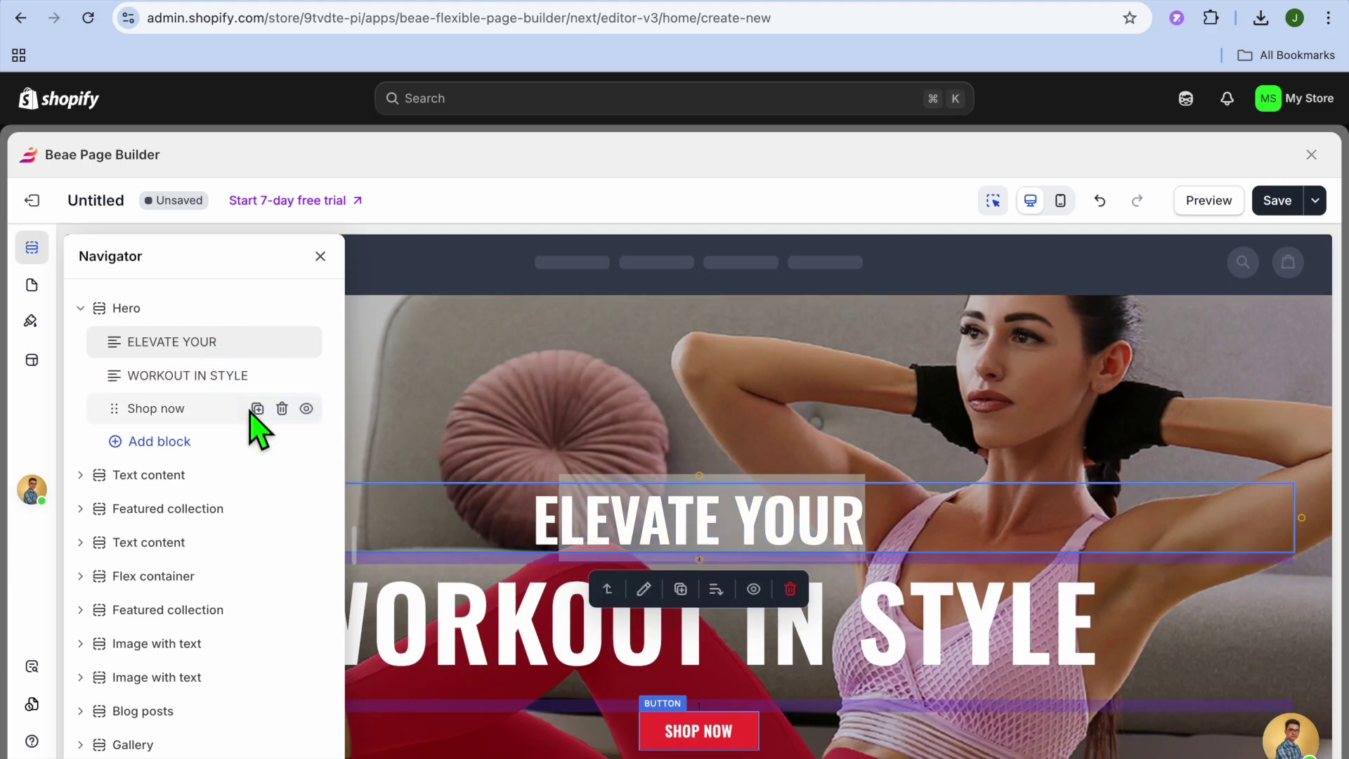
Replace the Hero section's background image with the uploaded light blue sweatshirt photo and close its design settings
left_click(505, 410)
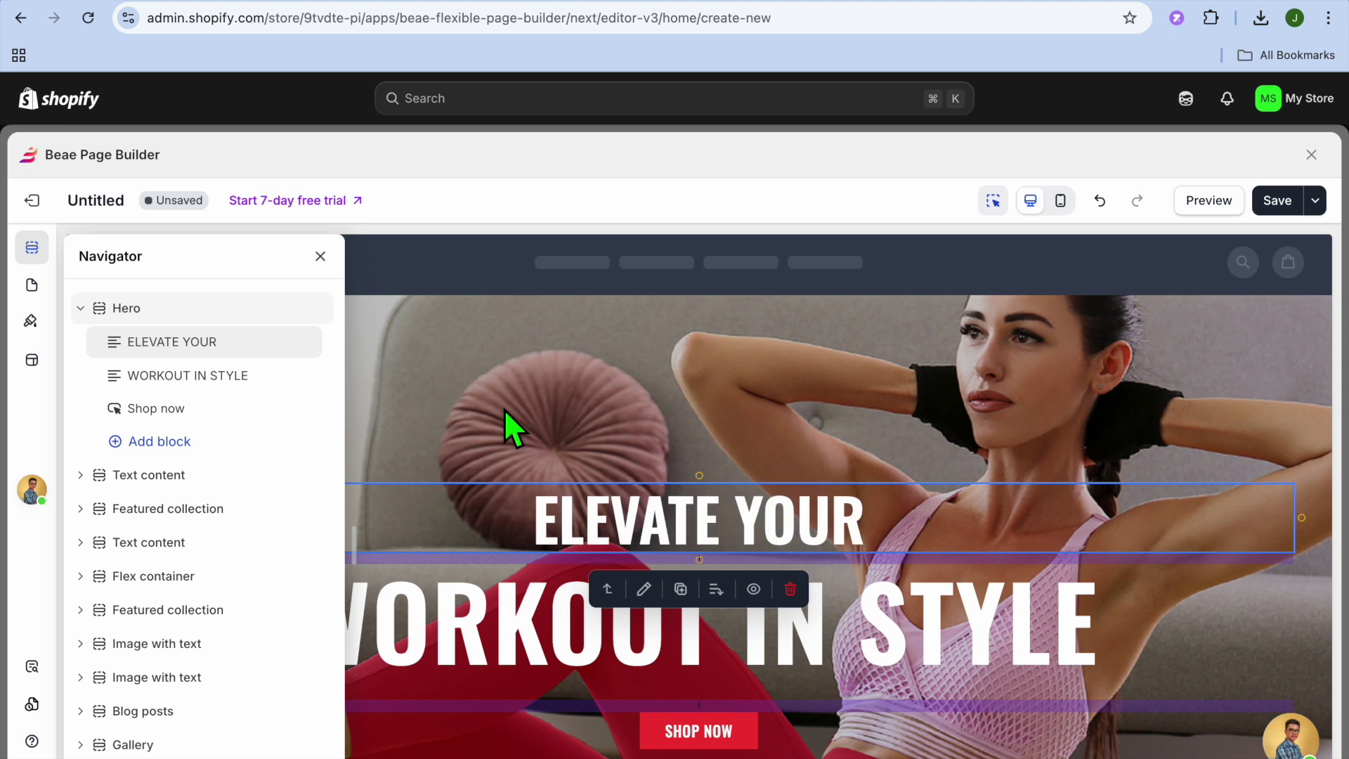
scroll(504, 408, "down", 2)
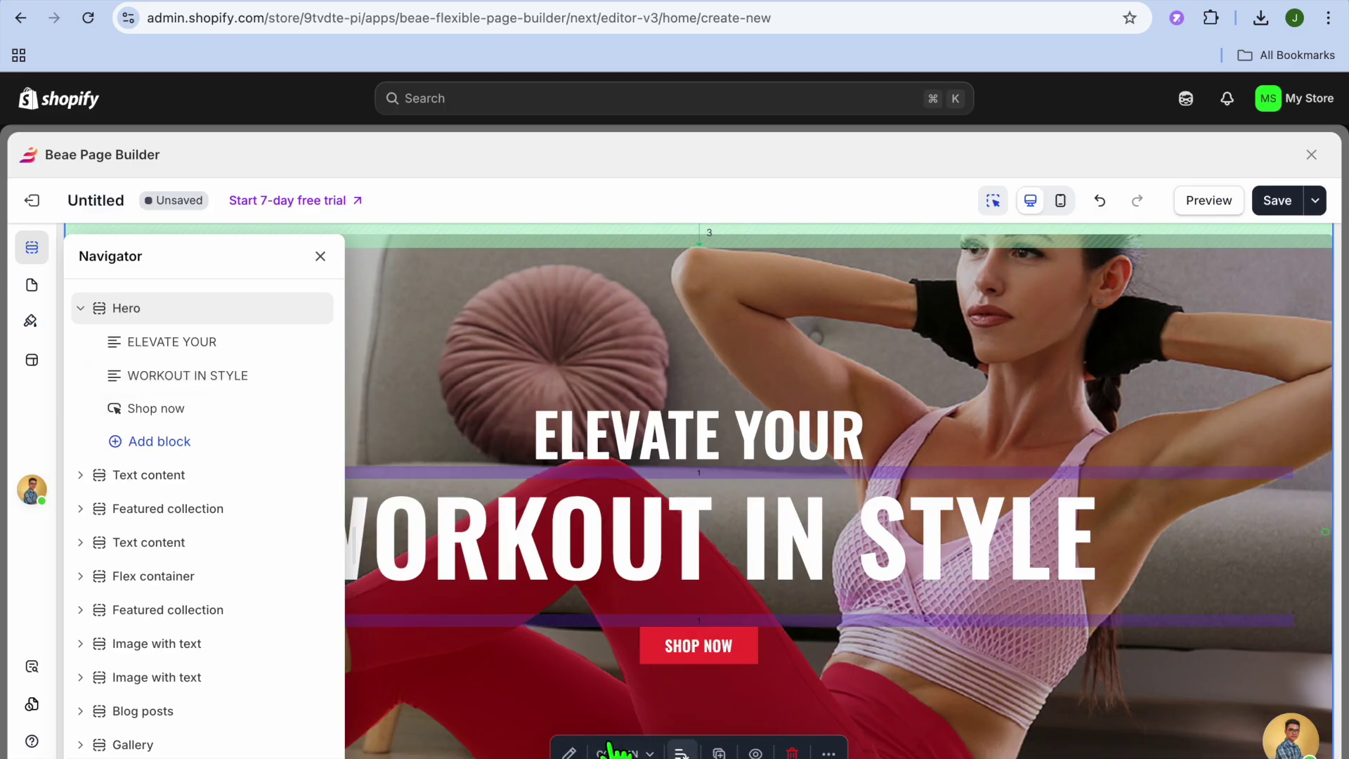
left_click(569, 753)
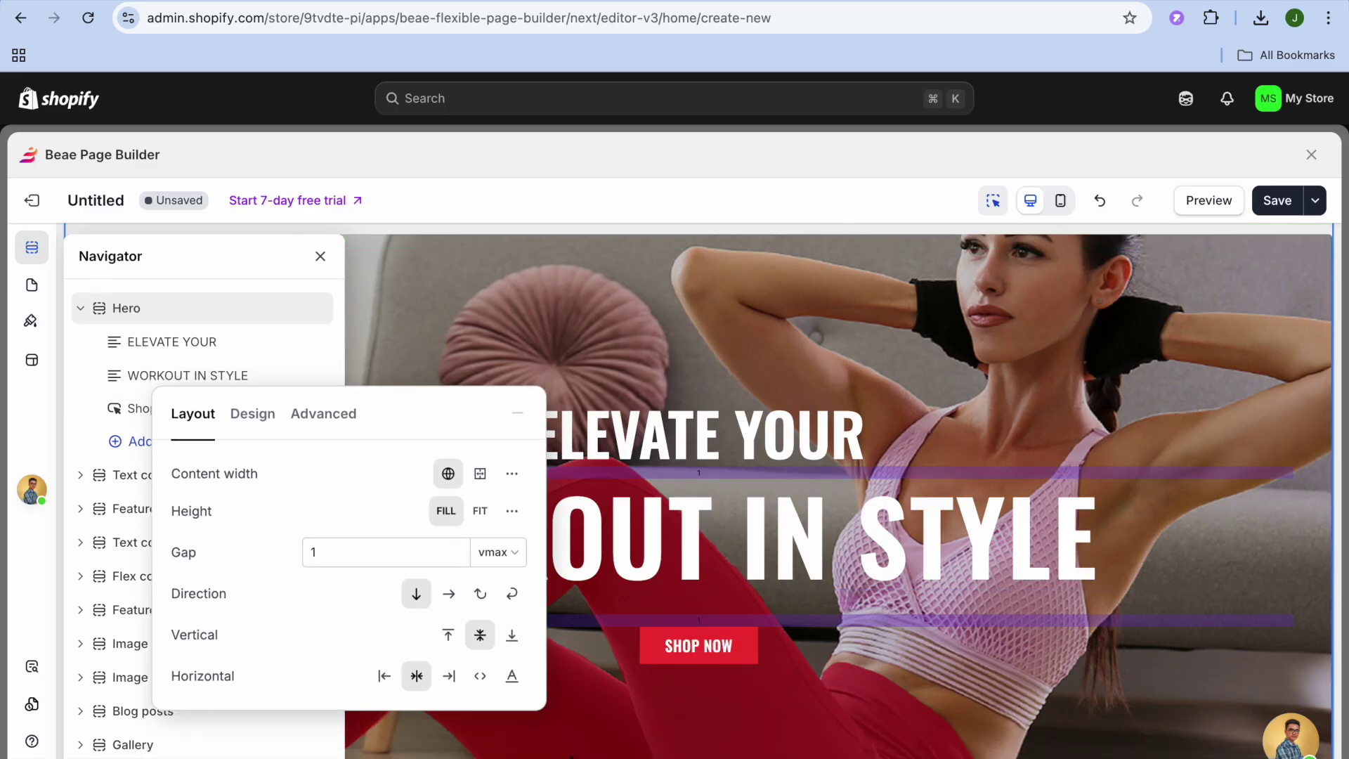
left_click(247, 416)
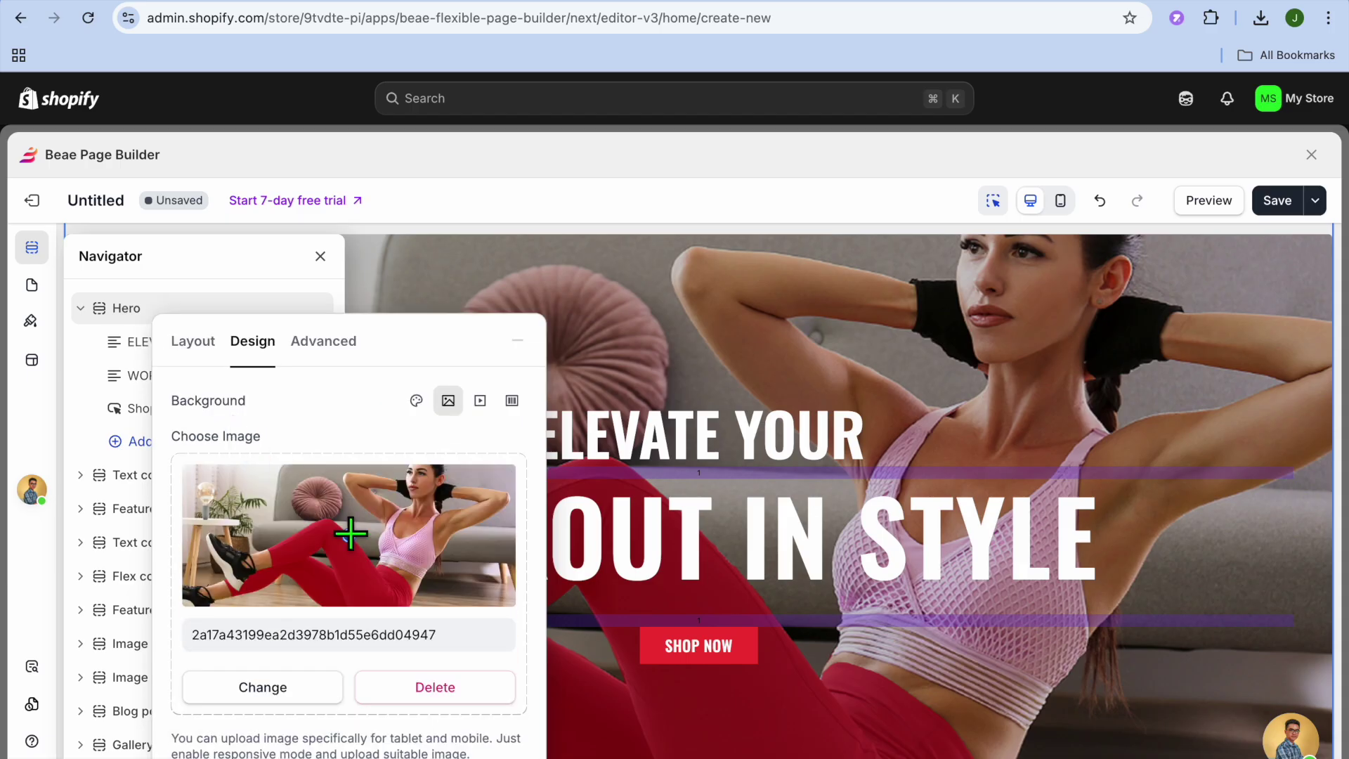
left_click(288, 694)
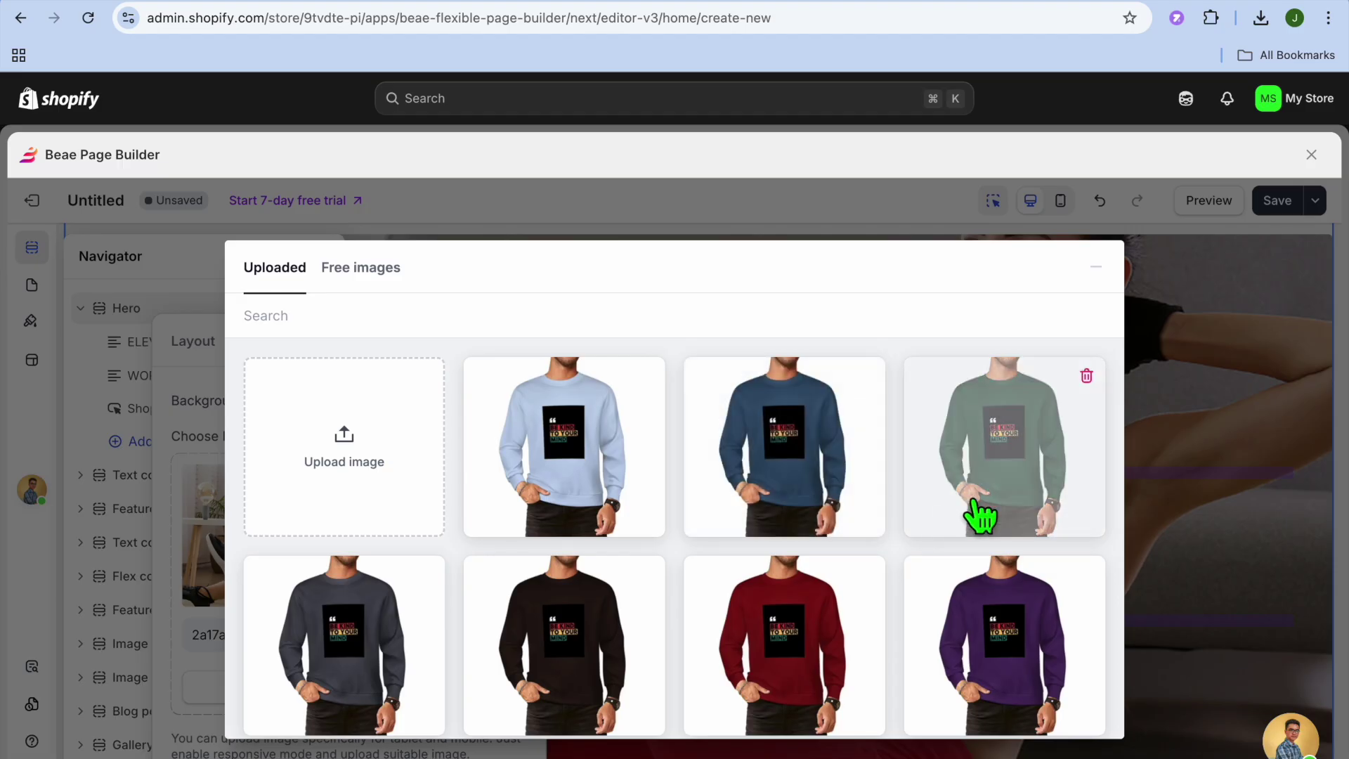
left_click(572, 471)
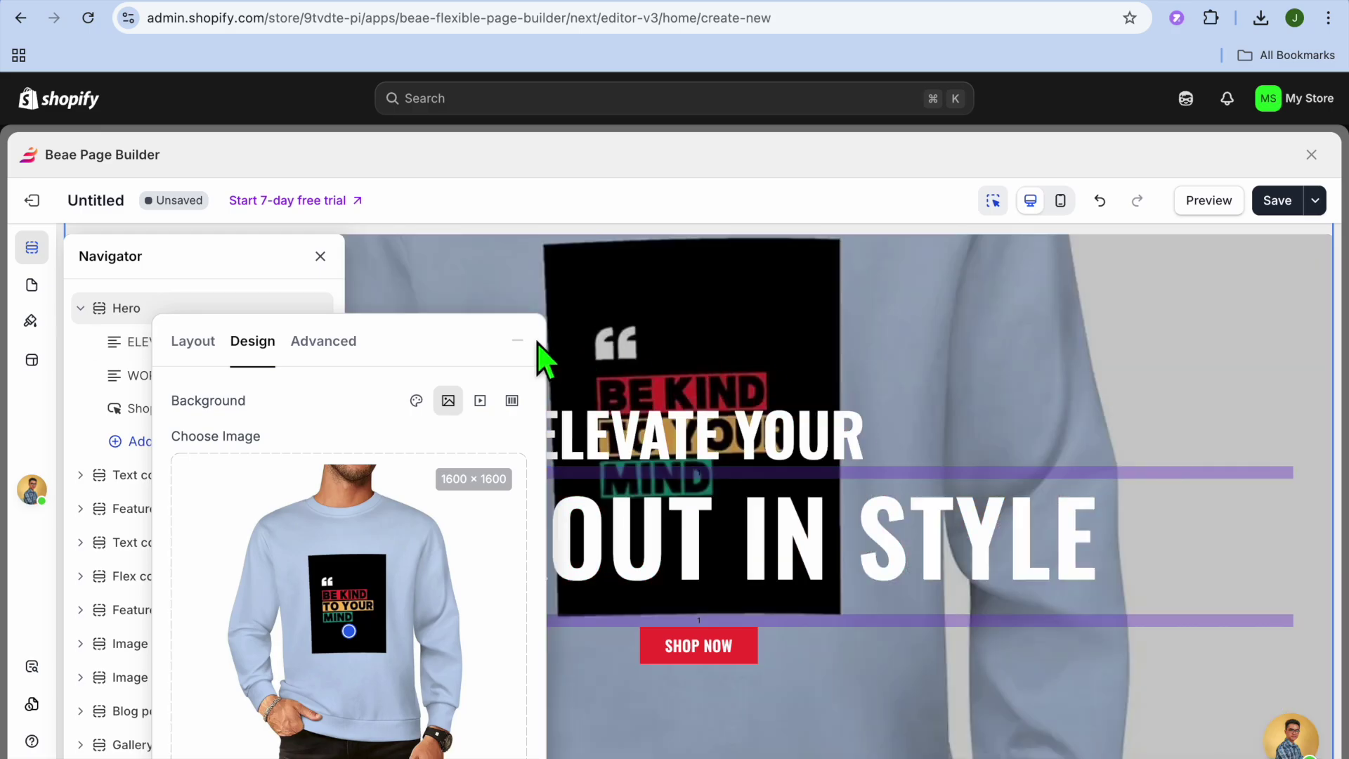
left_click(615, 331)
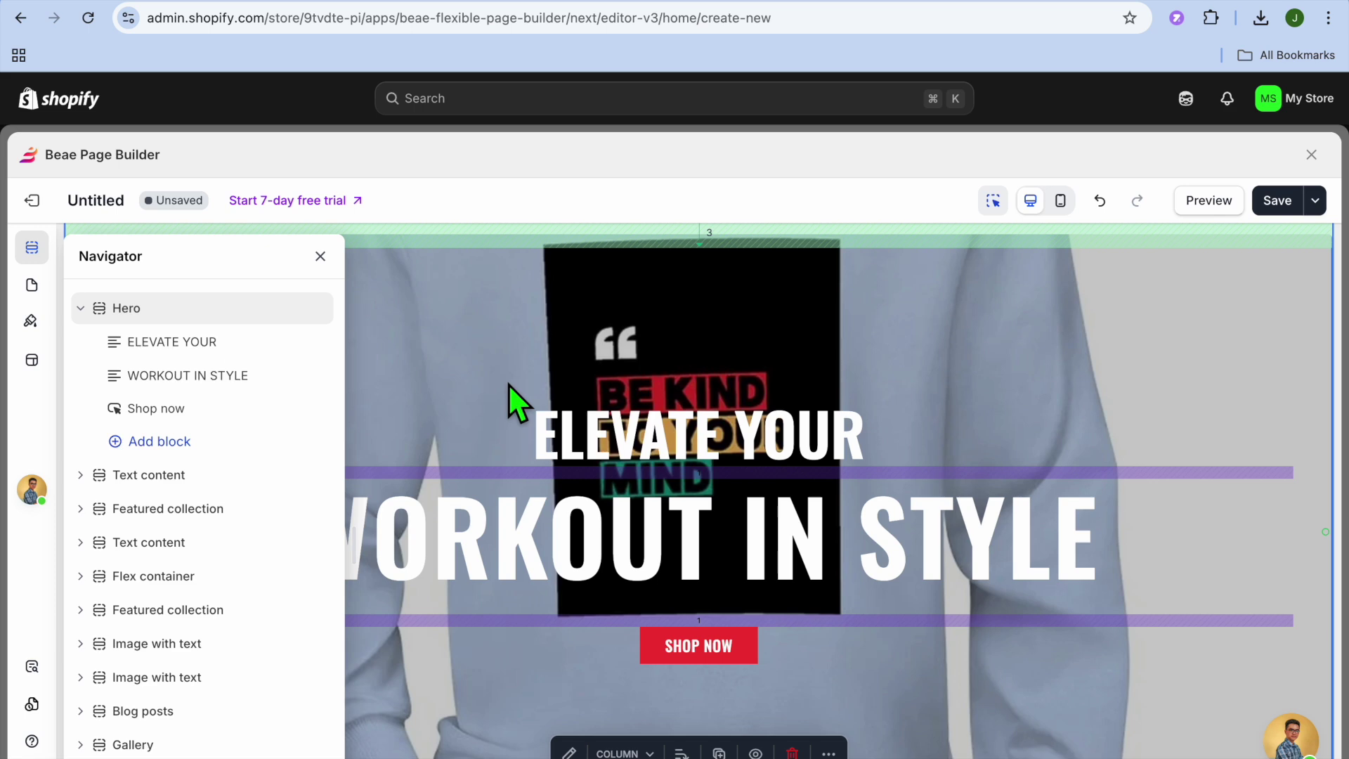
Look over the homepage sections around New Arrivals, inspecting its product list, its heading and the red discount banner above it
scroll(508, 384, "down", 12)
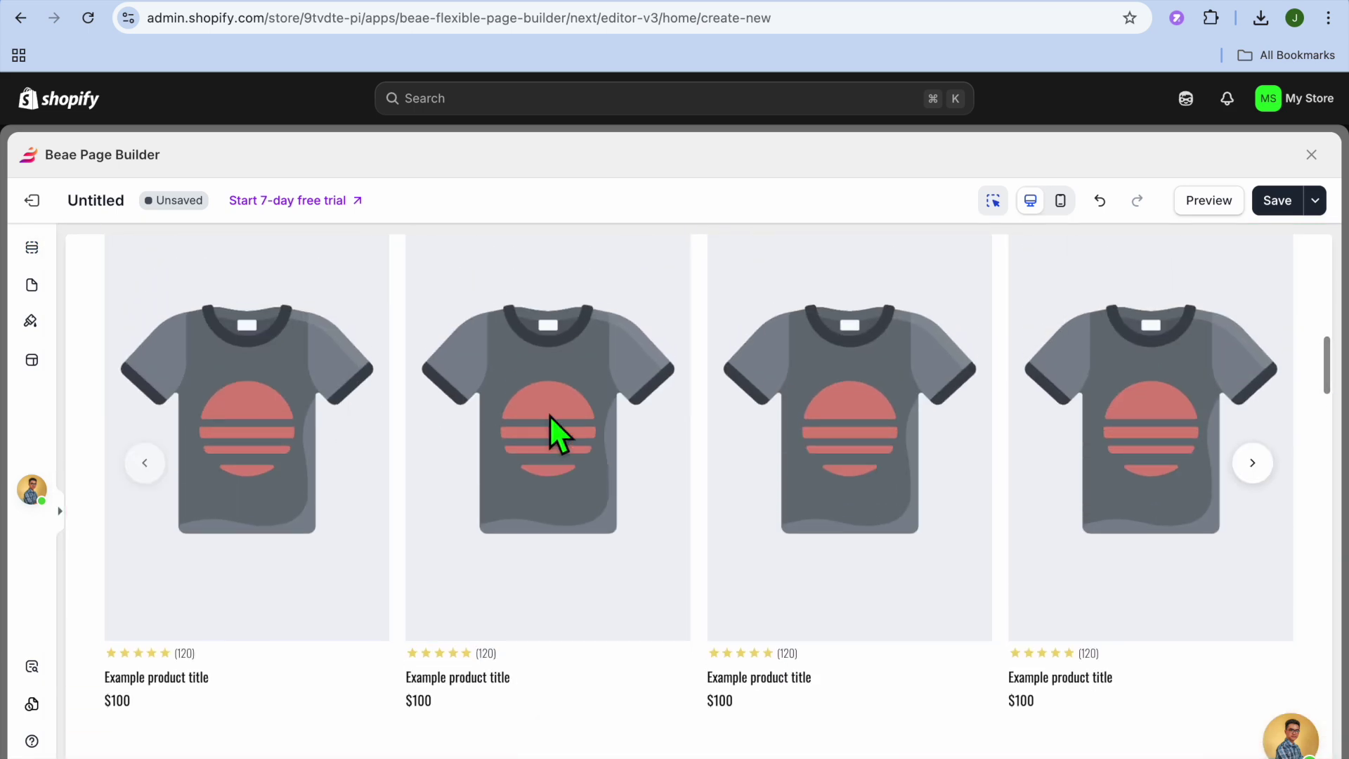
scroll(628, 444, "down", 5)
scroll(627, 444, "up", 7)
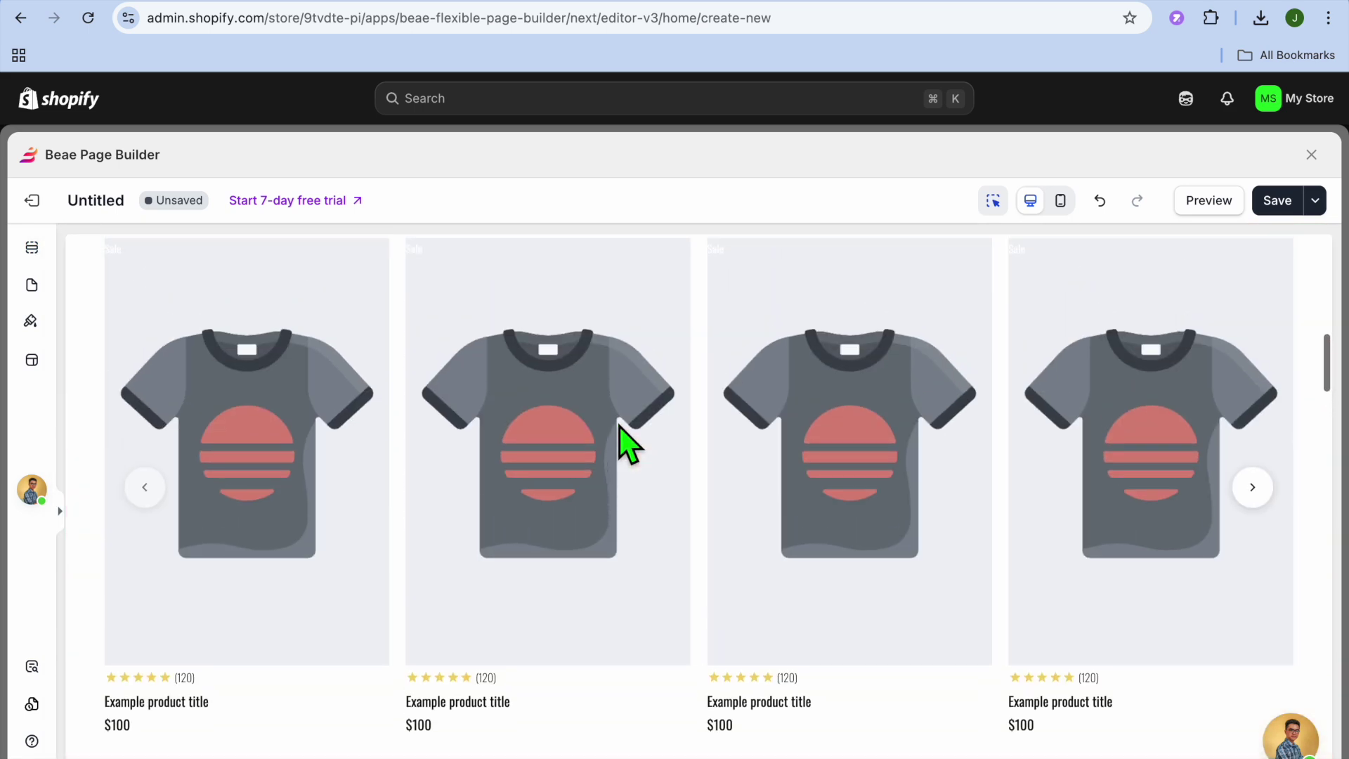
scroll(628, 445, "up", 1)
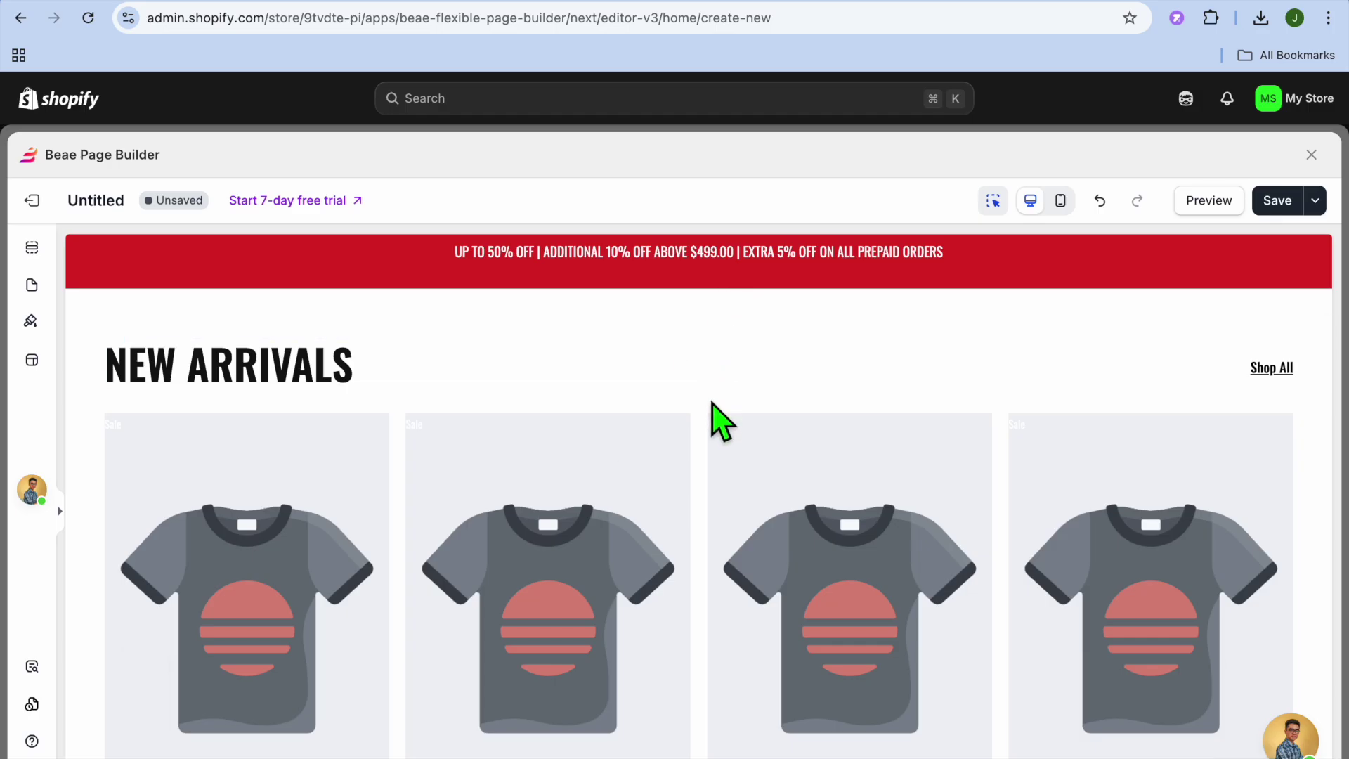
left_click(692, 440)
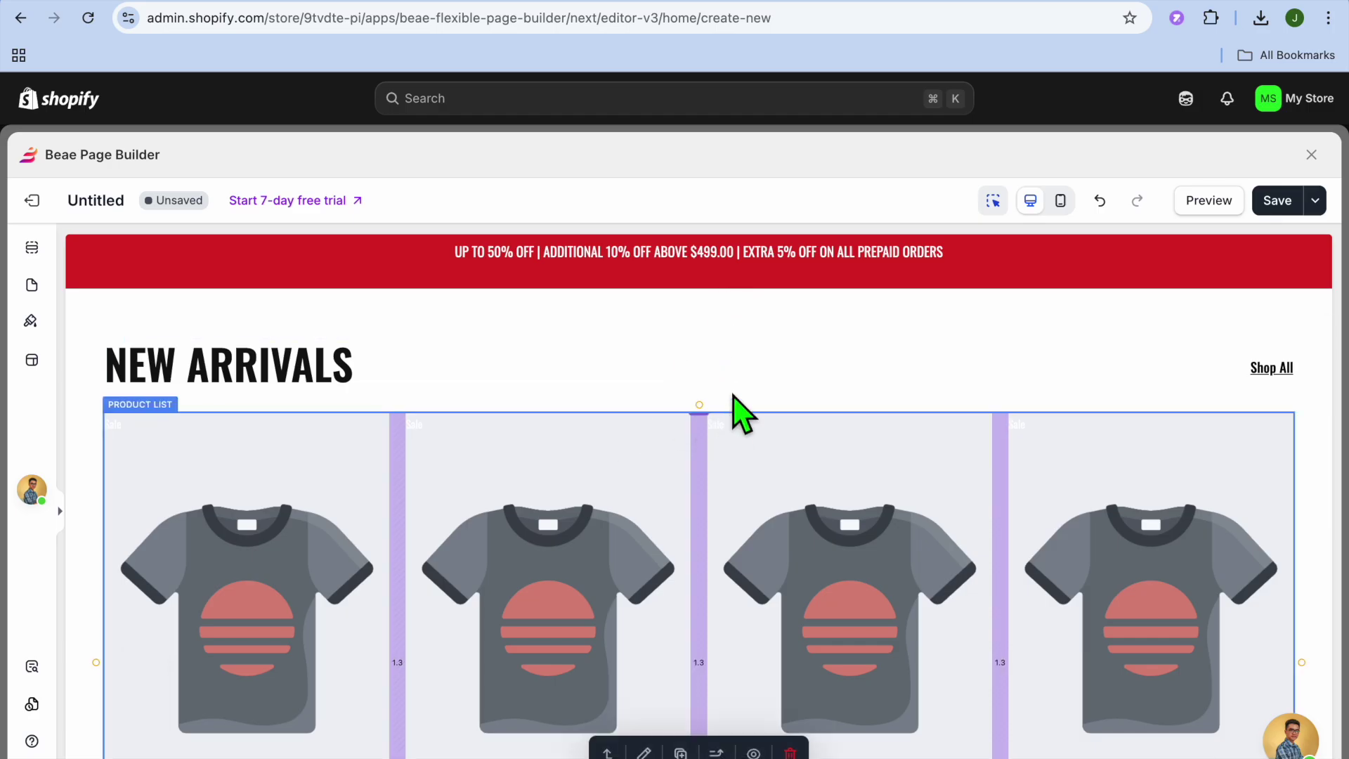
left_click(720, 284)
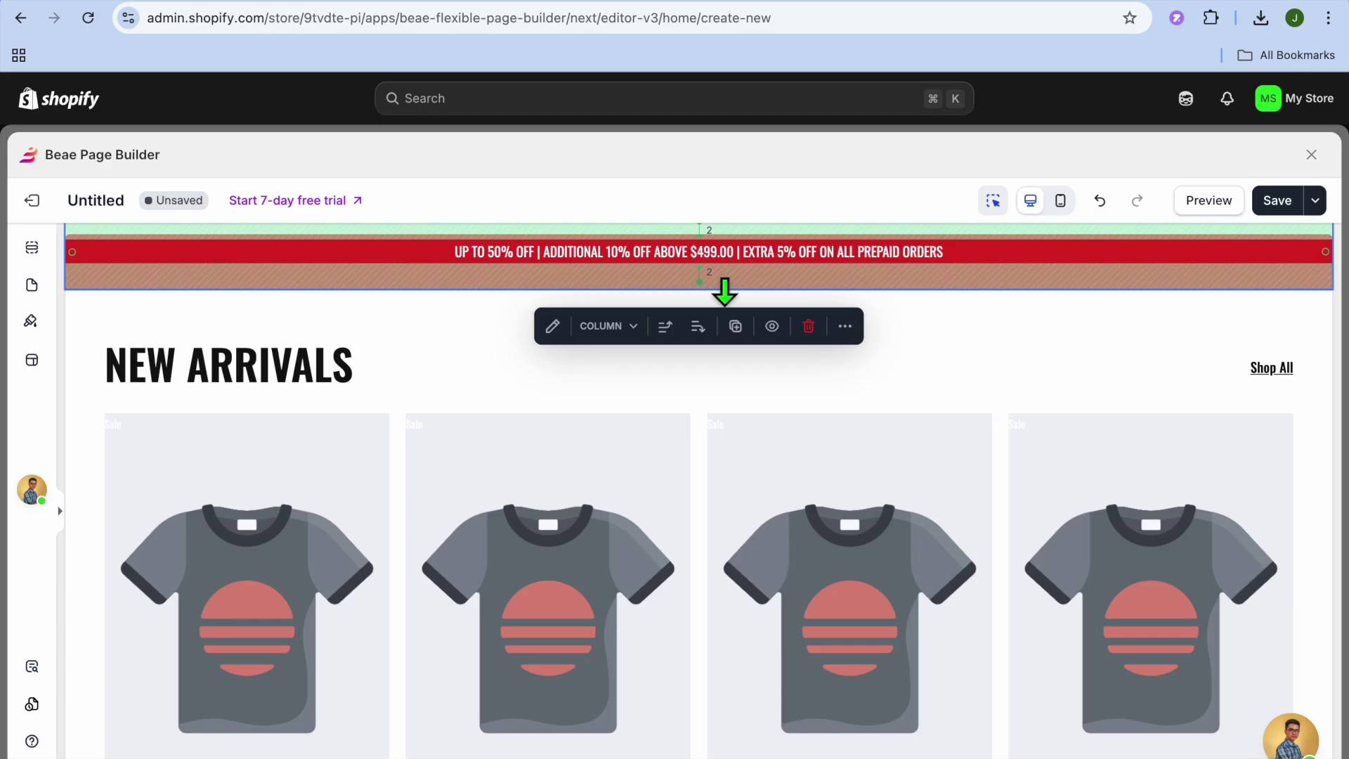
left_click(613, 390)
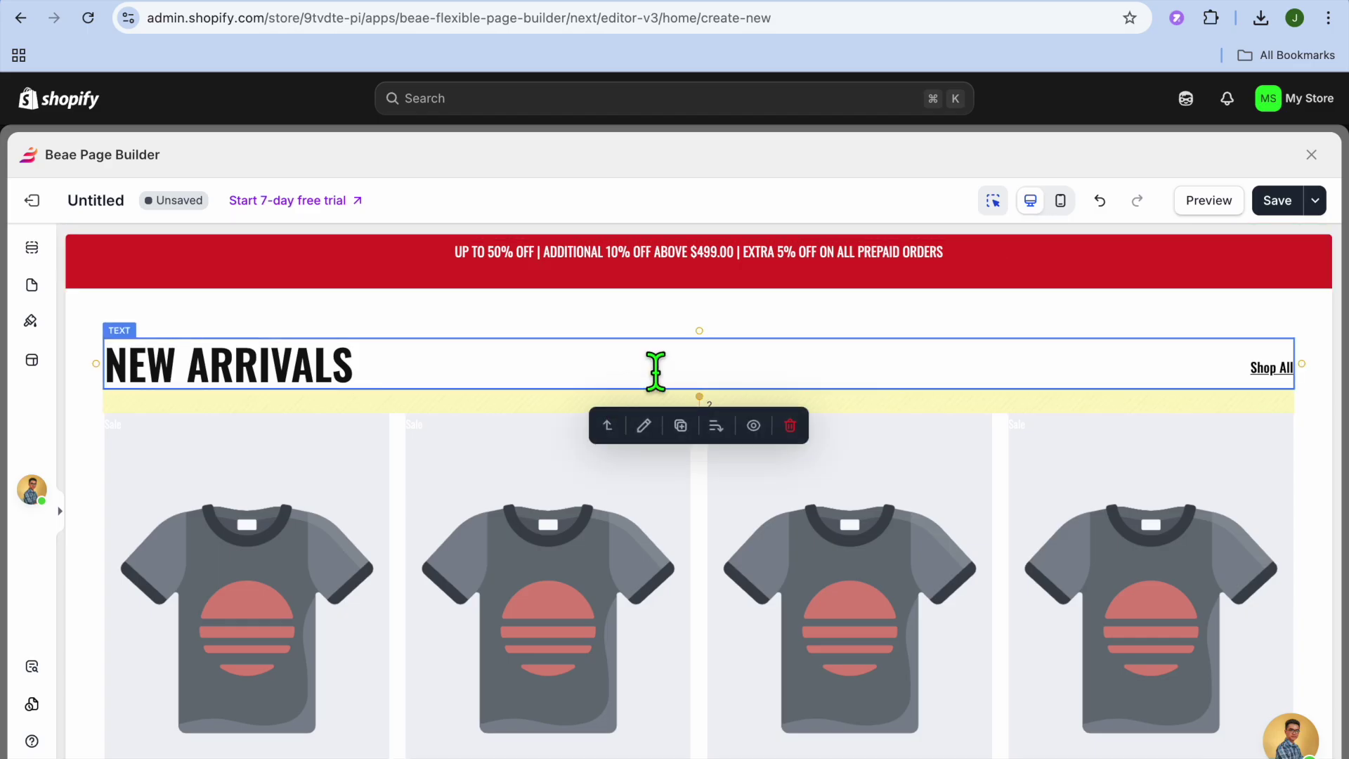
left_click(712, 306)
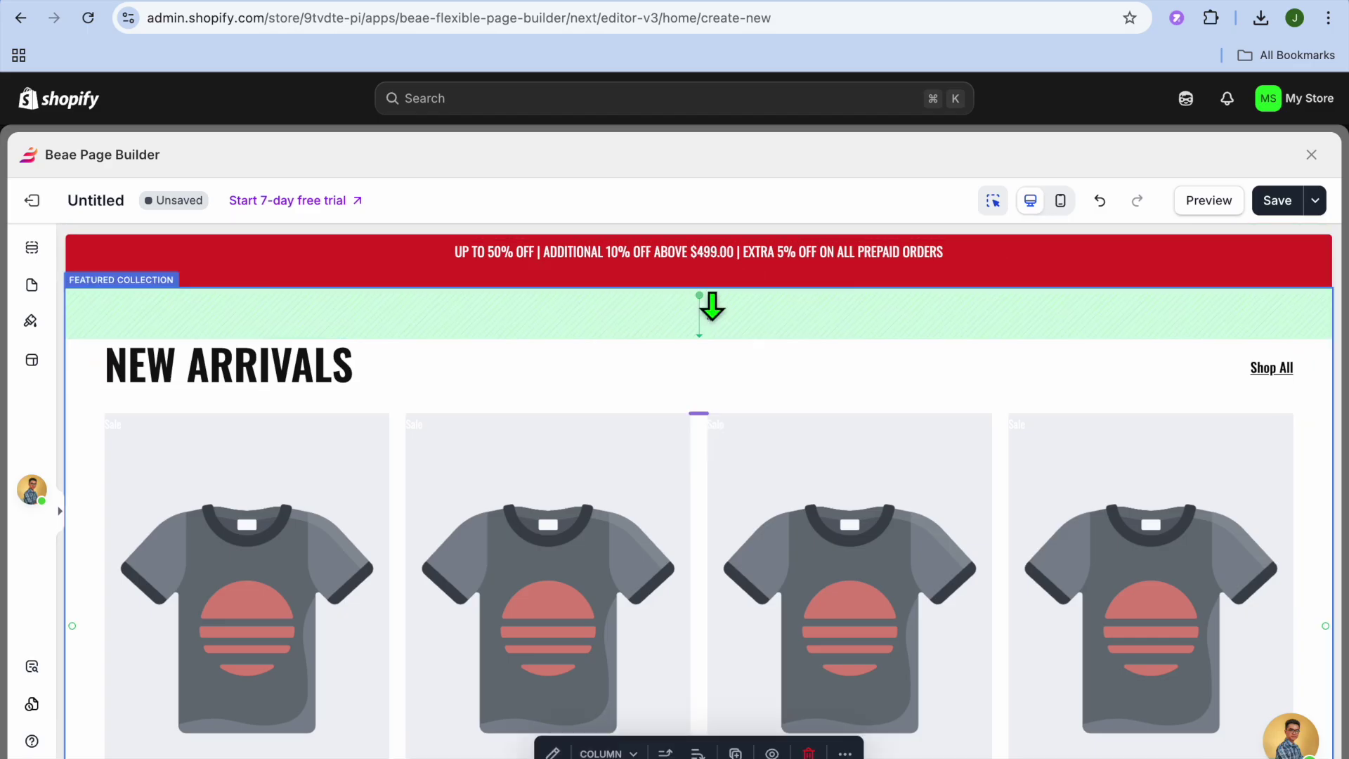
Insert a Countdown timer section with a light grey box and black button between the red discount banner and the New Arrivals collection
scroll(712, 306, "up", 2)
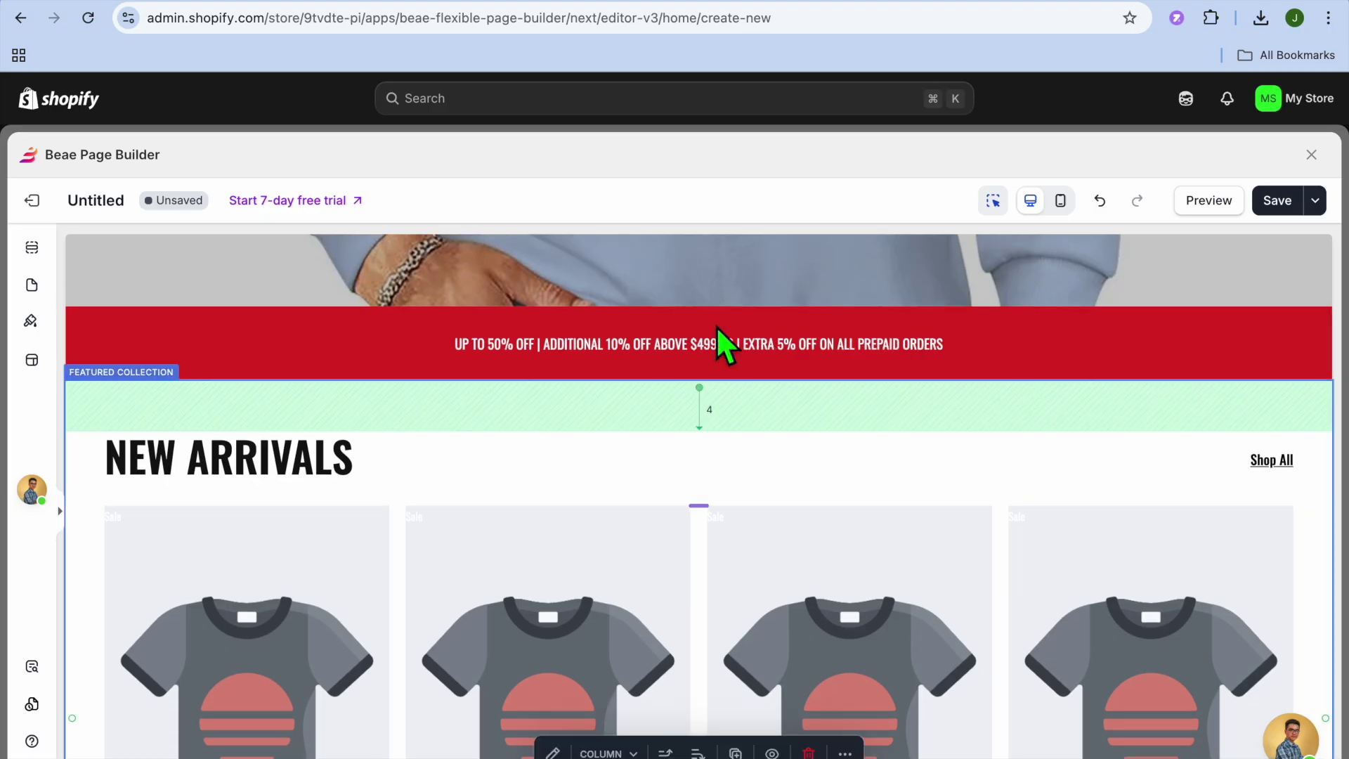
mouse_move(699, 376)
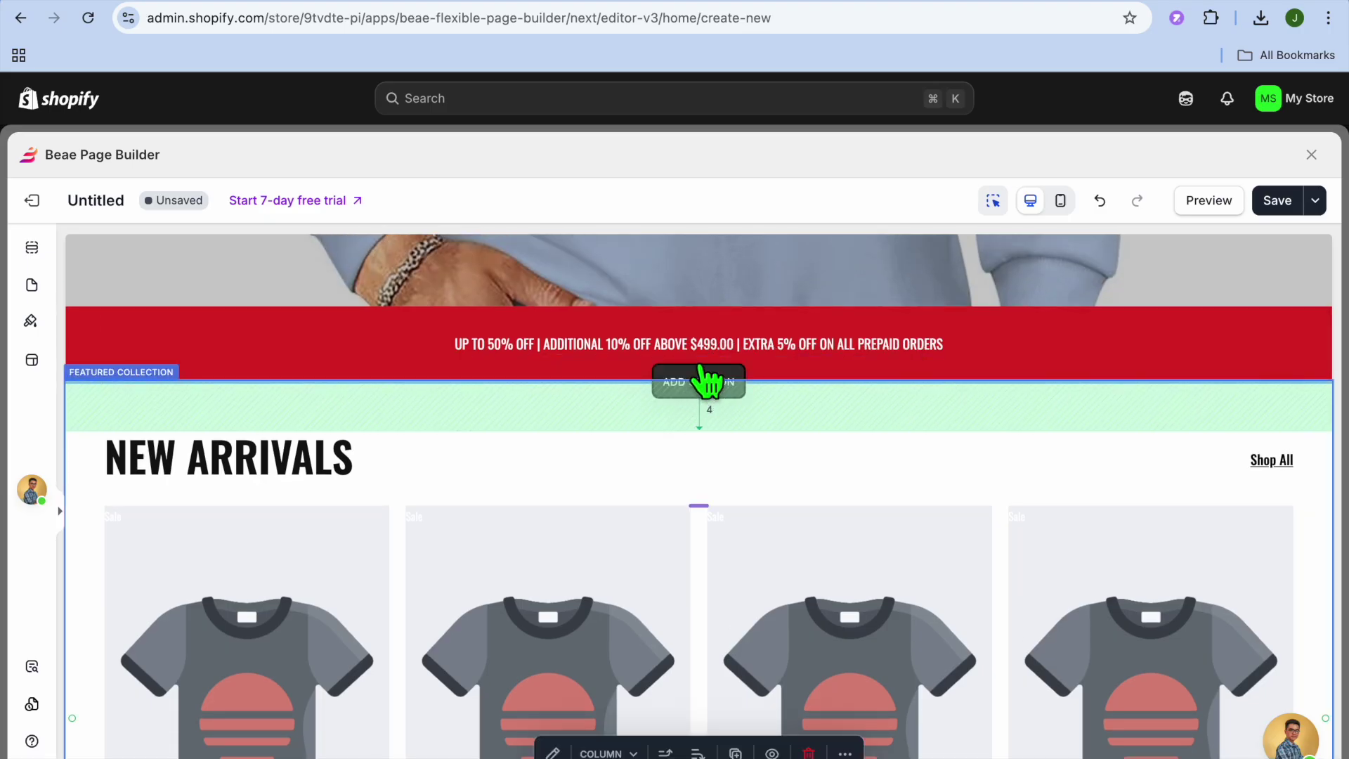
left_click(707, 380)
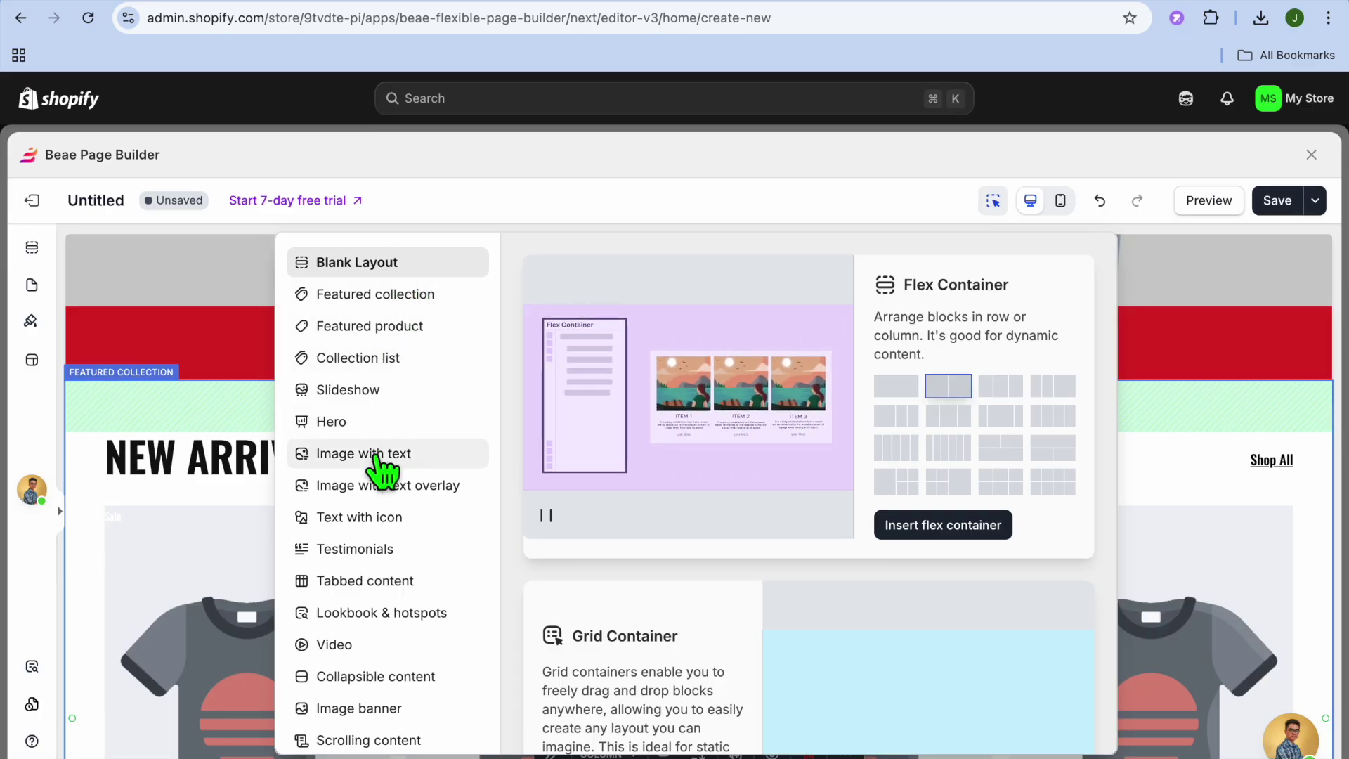
scroll(383, 471, "down", 3)
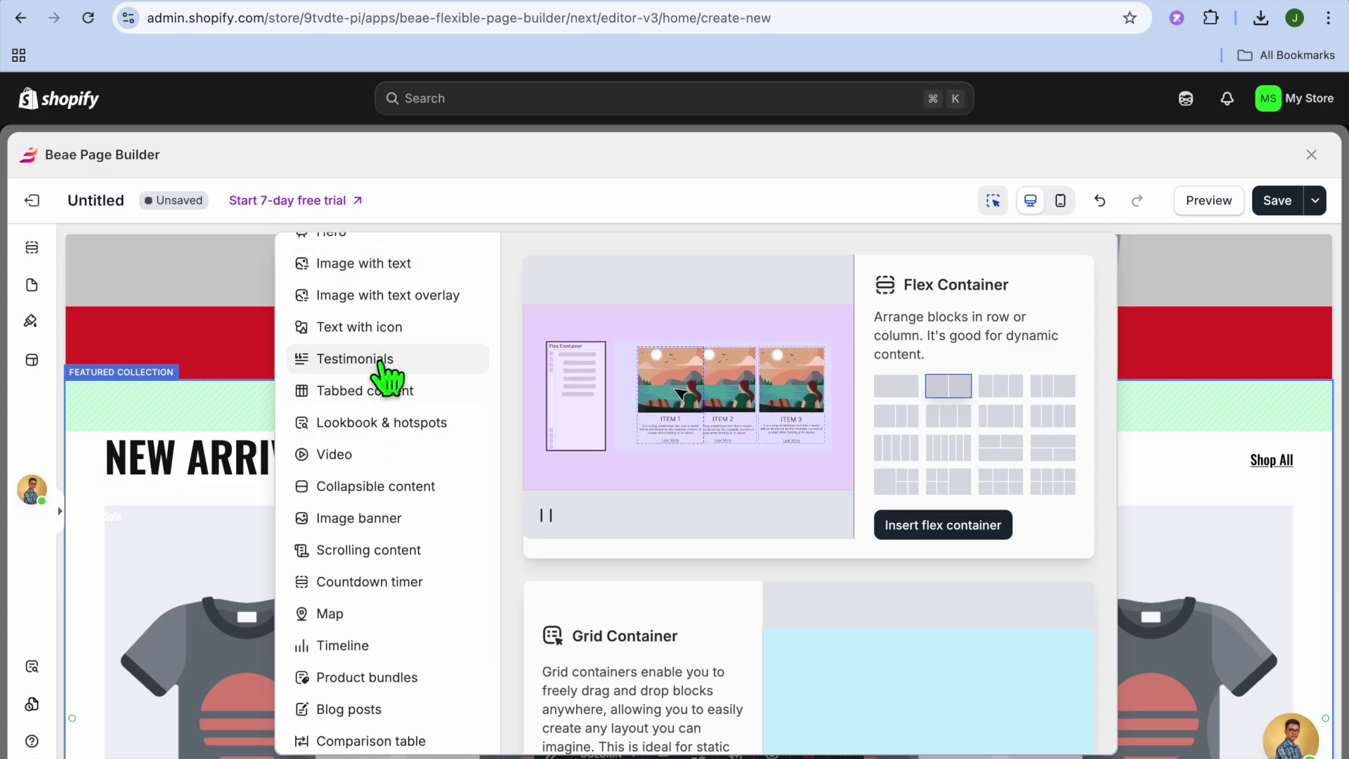
left_click(382, 362)
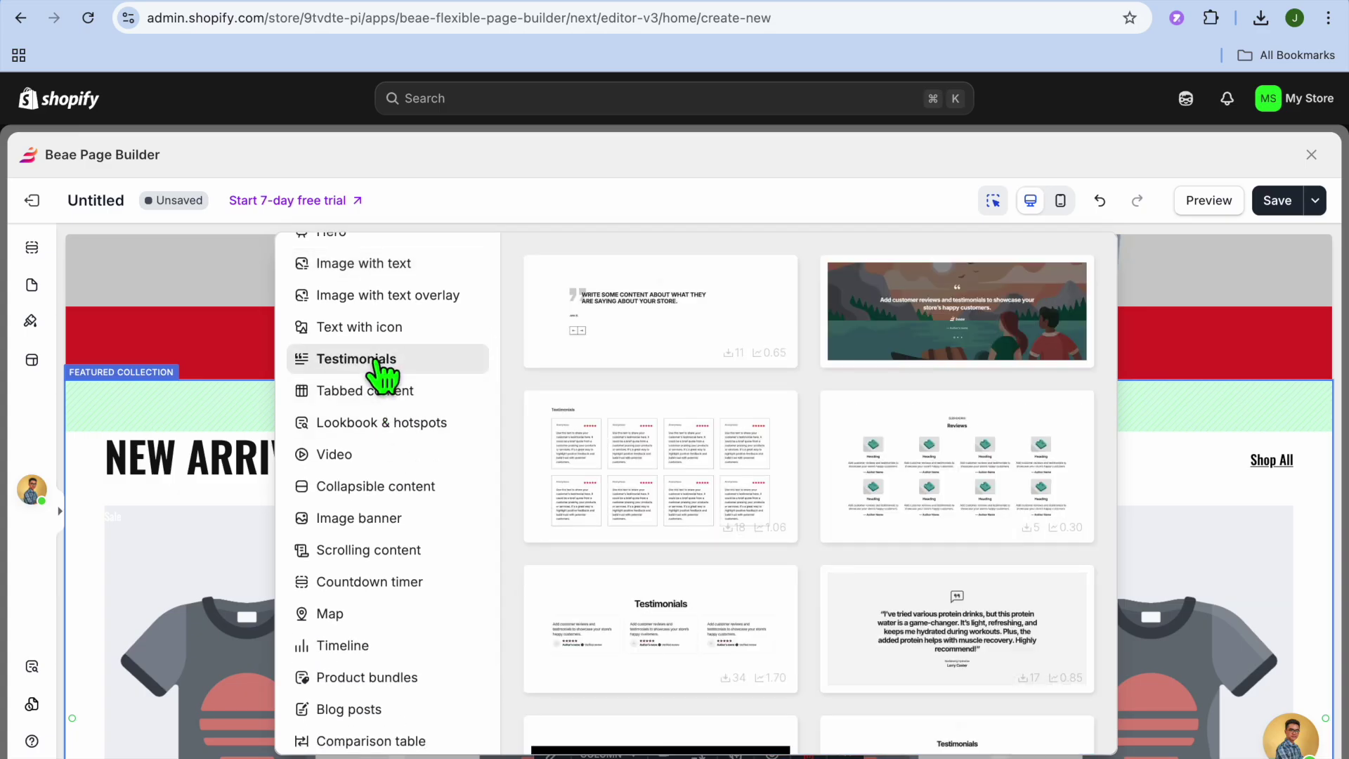
scroll(362, 534, "down", 2)
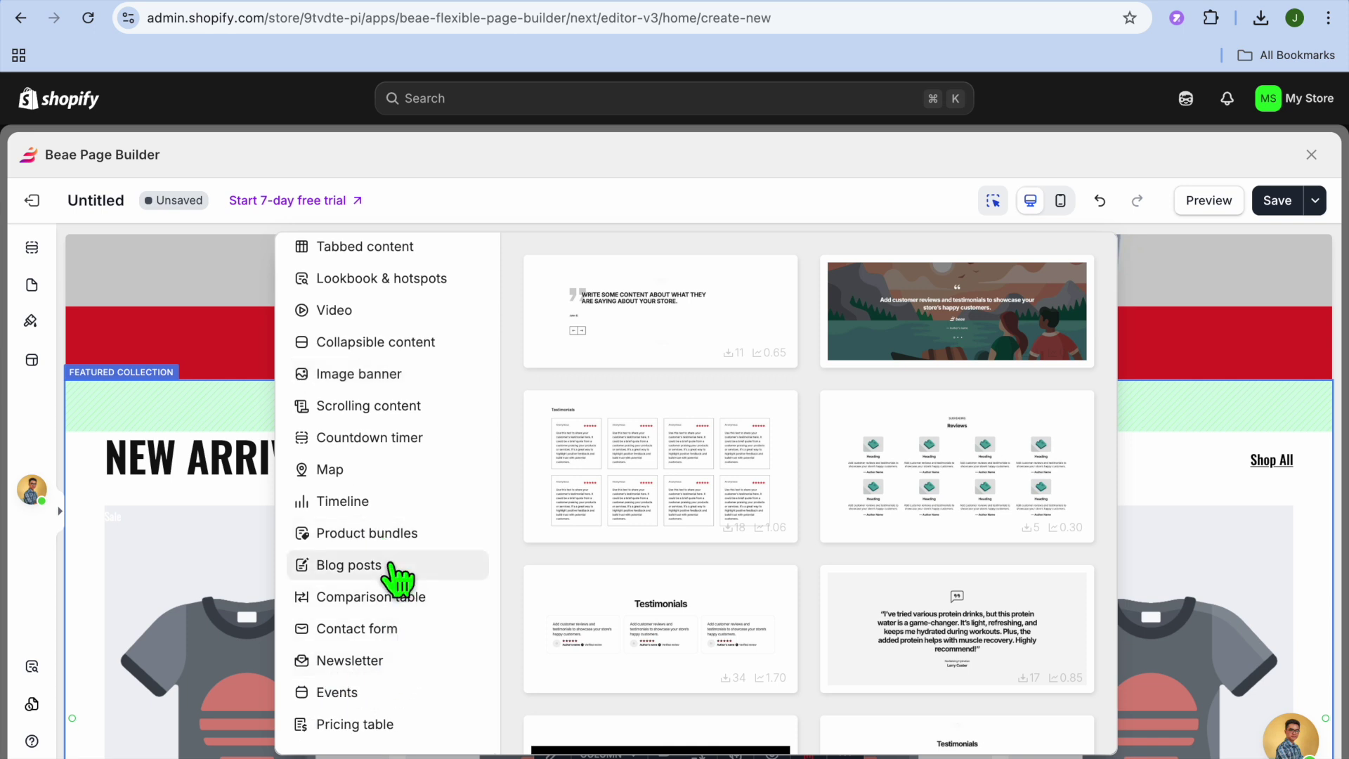
left_click(377, 442)
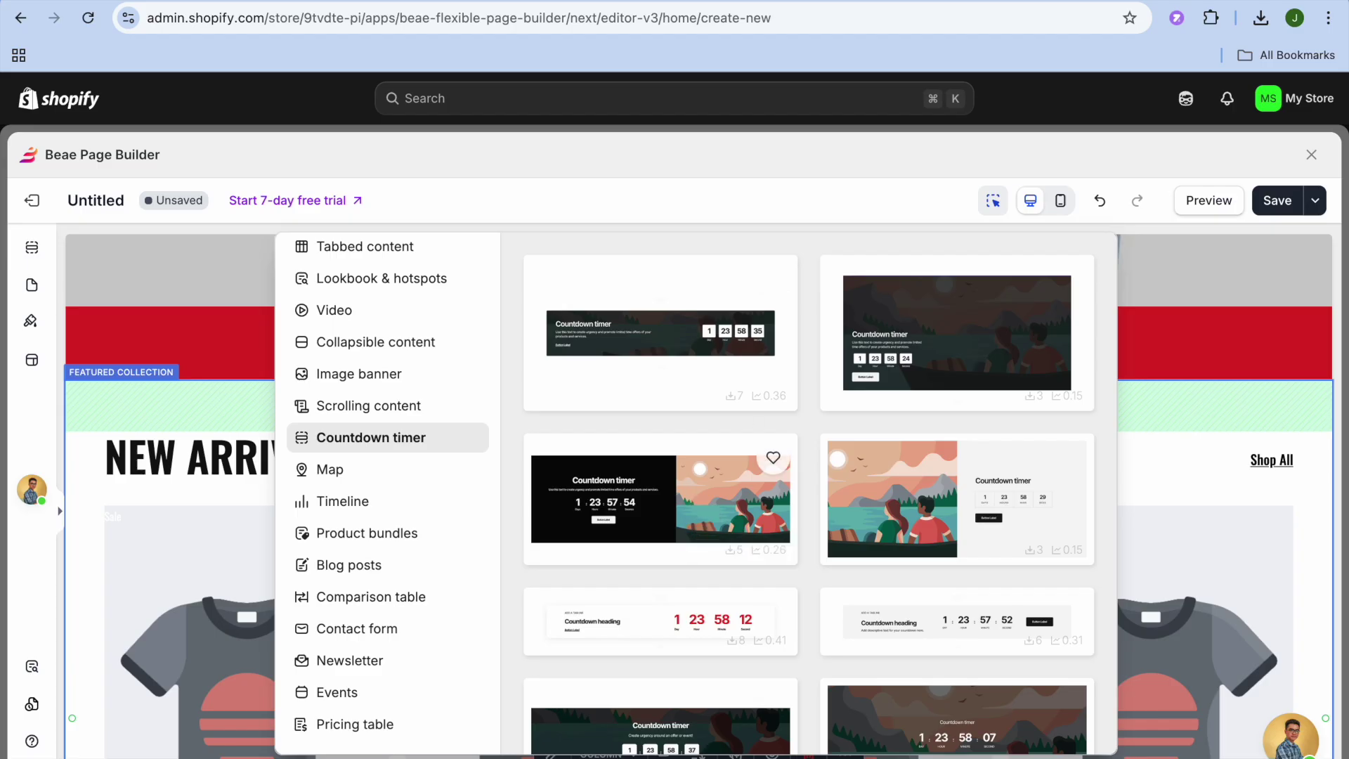
left_click(935, 639)
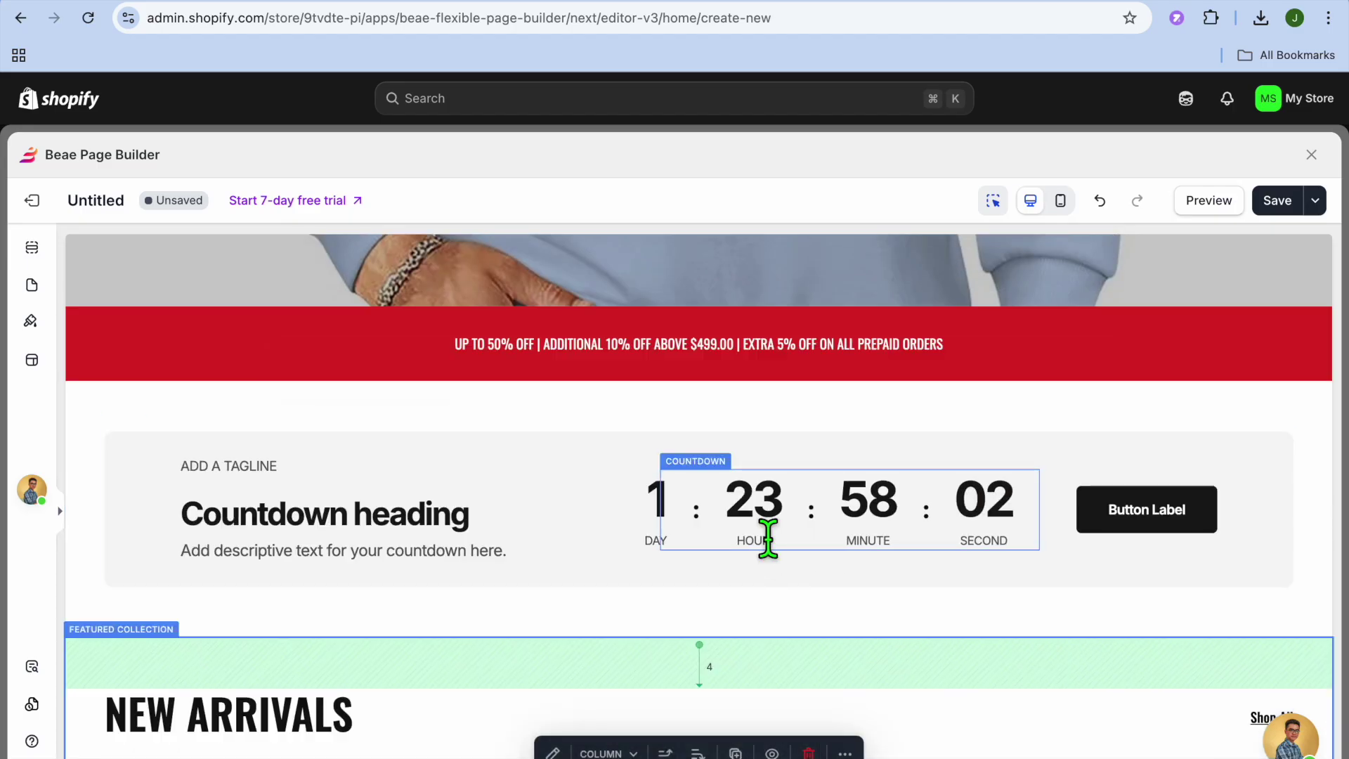
Review the countdown block's content settings, including its type, timeout action, duration and displayed units, and close them
left_click(763, 531)
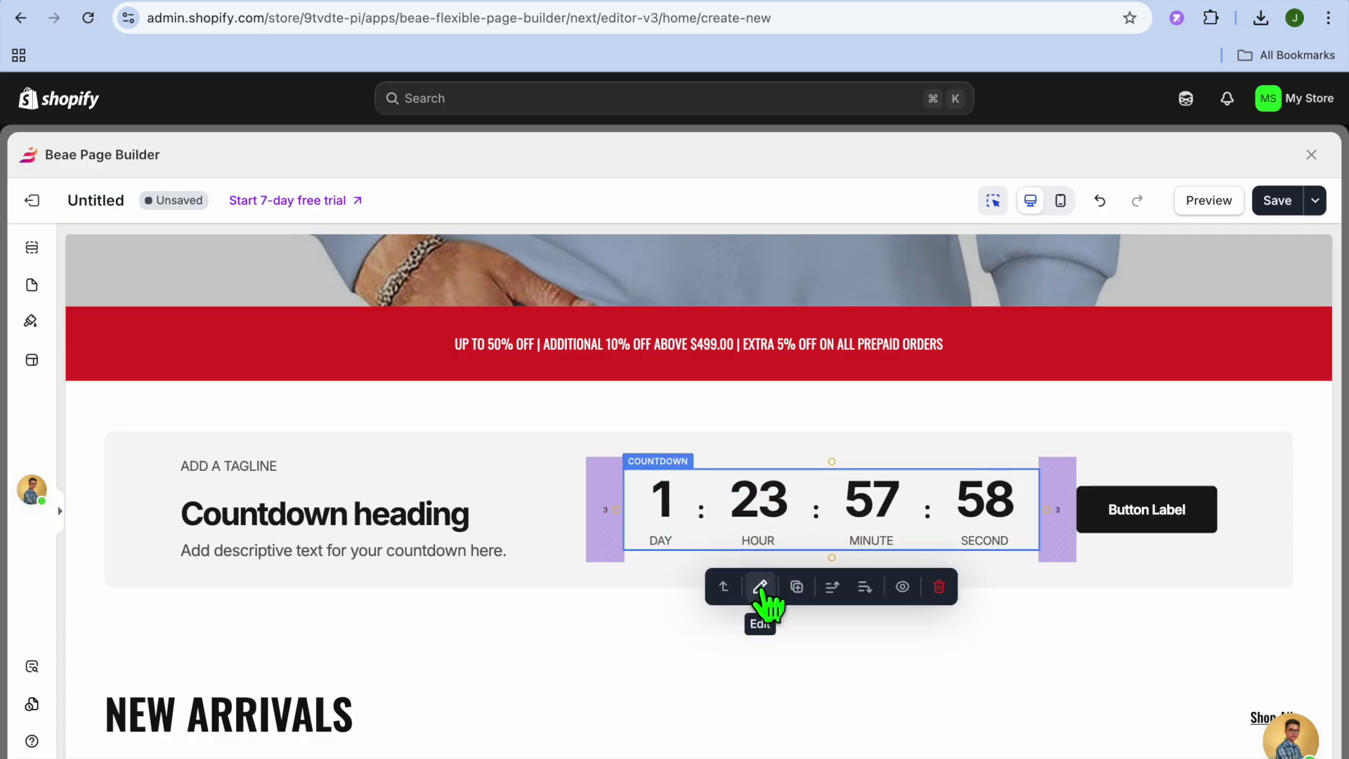
left_click(760, 588)
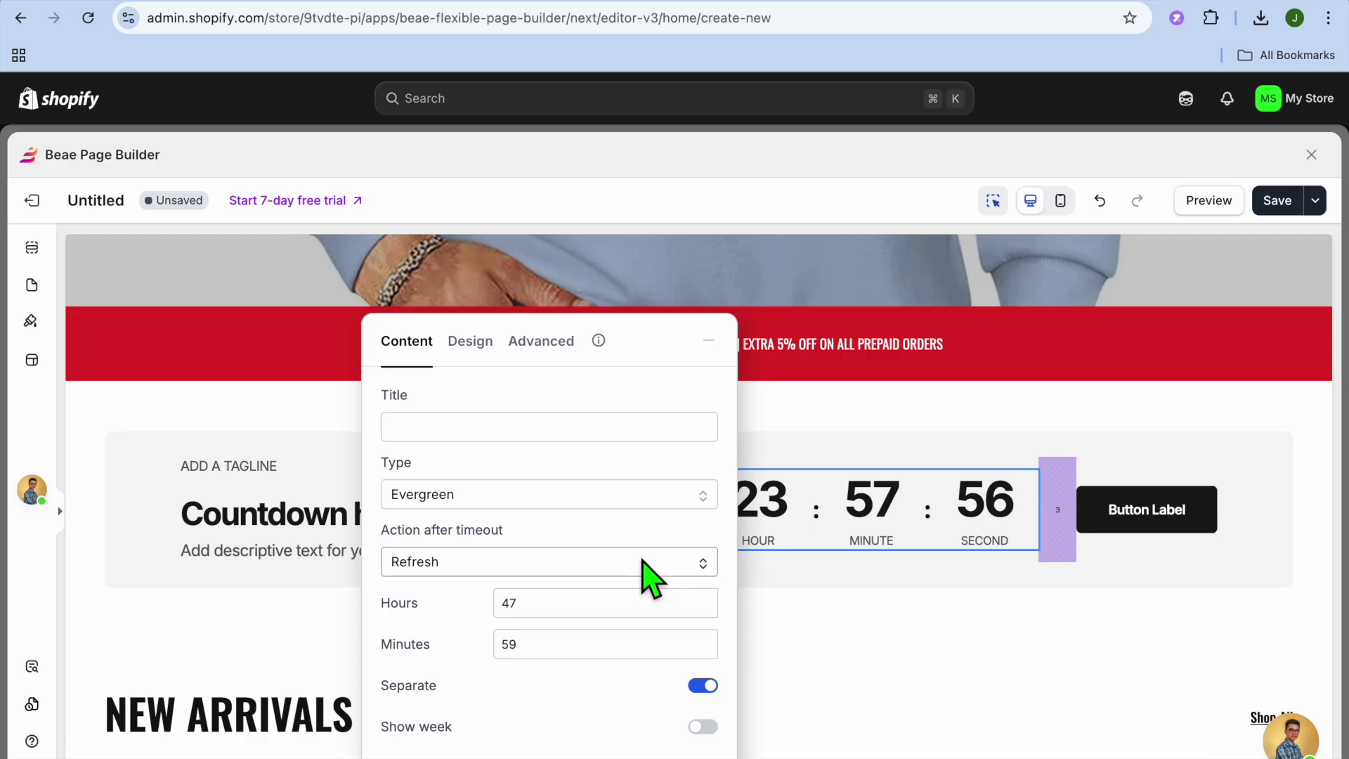
scroll(649, 575, "down", 1)
scroll(650, 575, "down", 5)
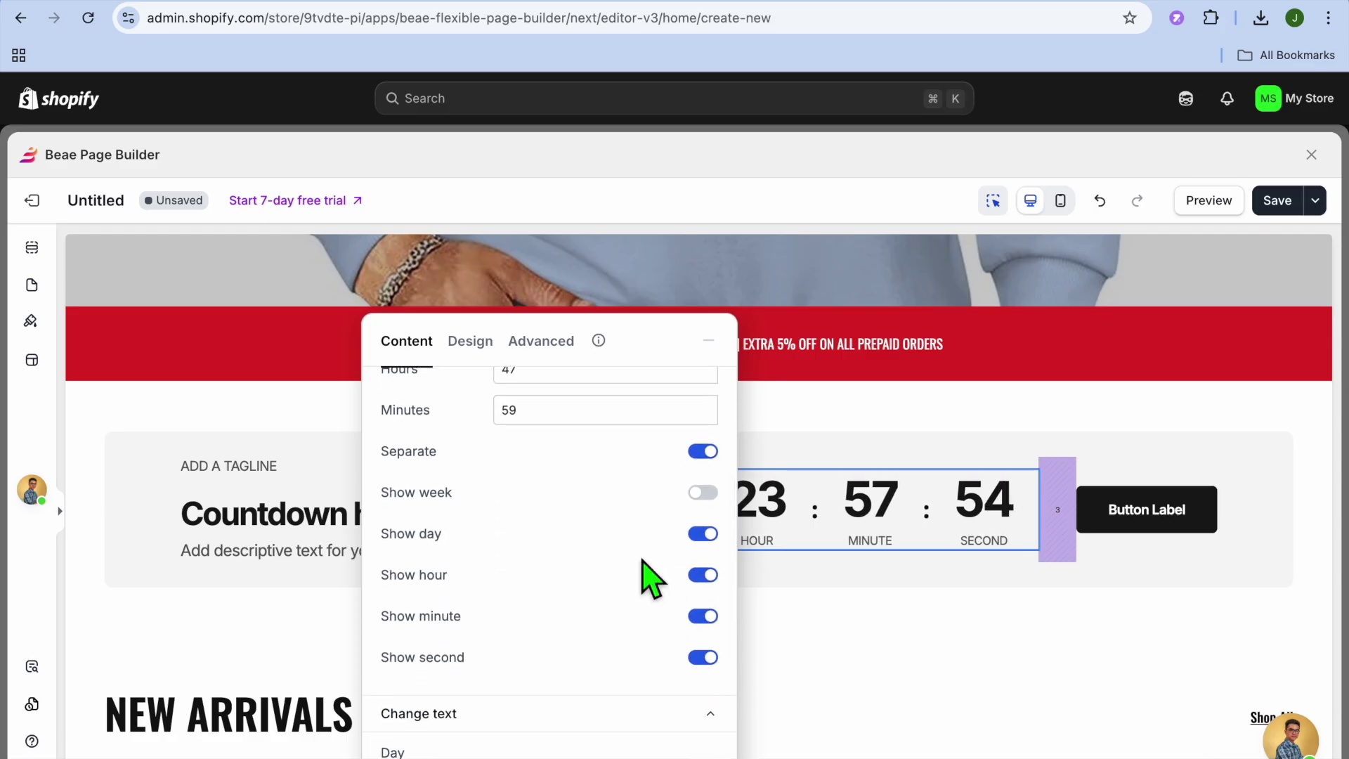
scroll(649, 575, "up", 3)
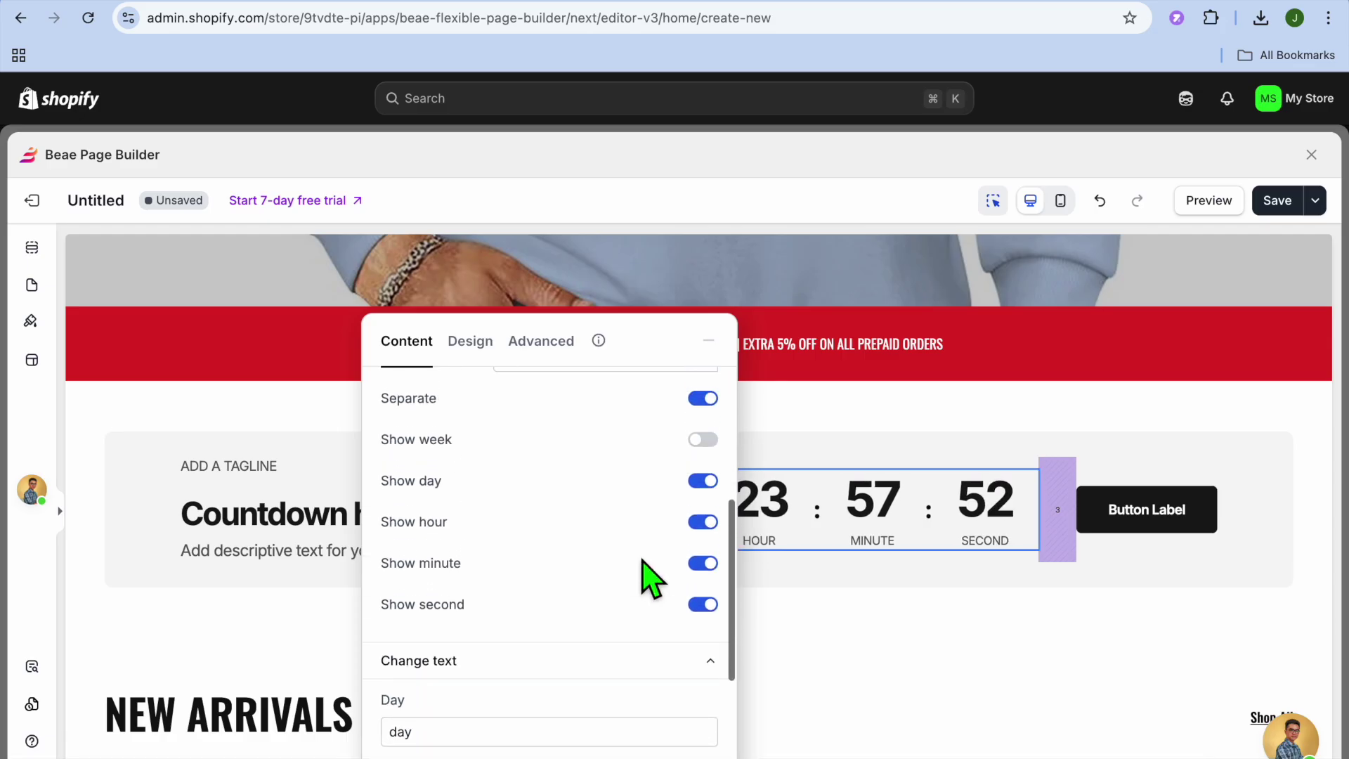
scroll(649, 575, "down", 3)
left_click(837, 644)
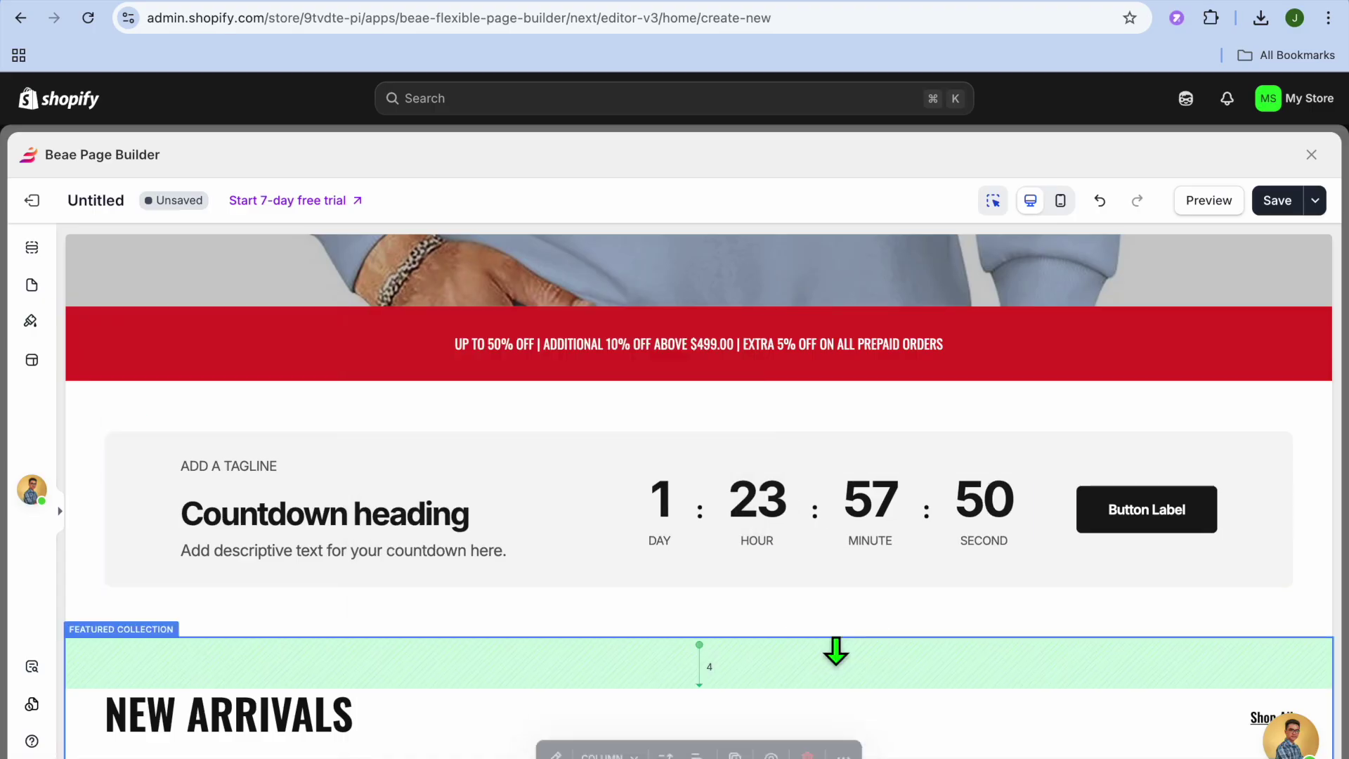
Look through the remaining homepage sections below New Arrivals and return to the Sportswear Lifestyle heading
scroll(792, 614, "down", 15)
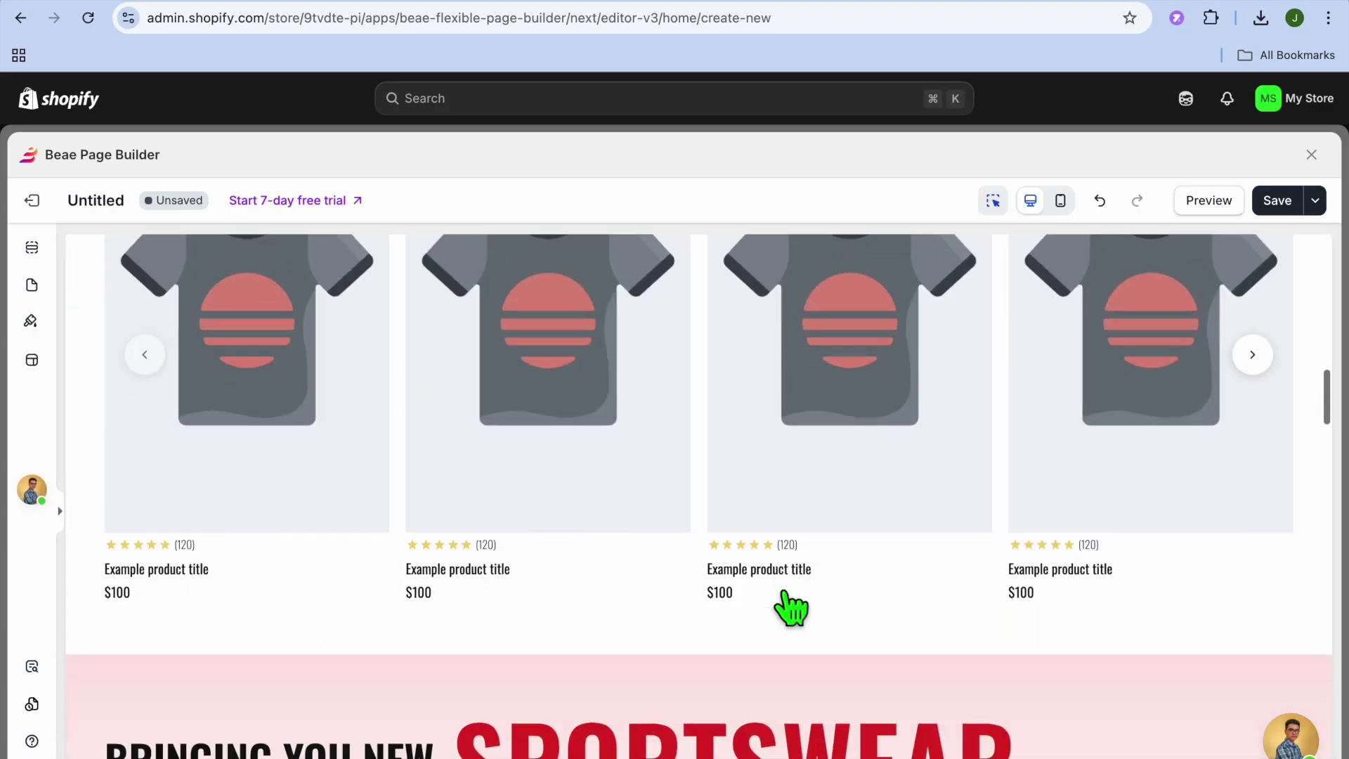
scroll(786, 596, "down", 10)
scroll(786, 598, "up", 12)
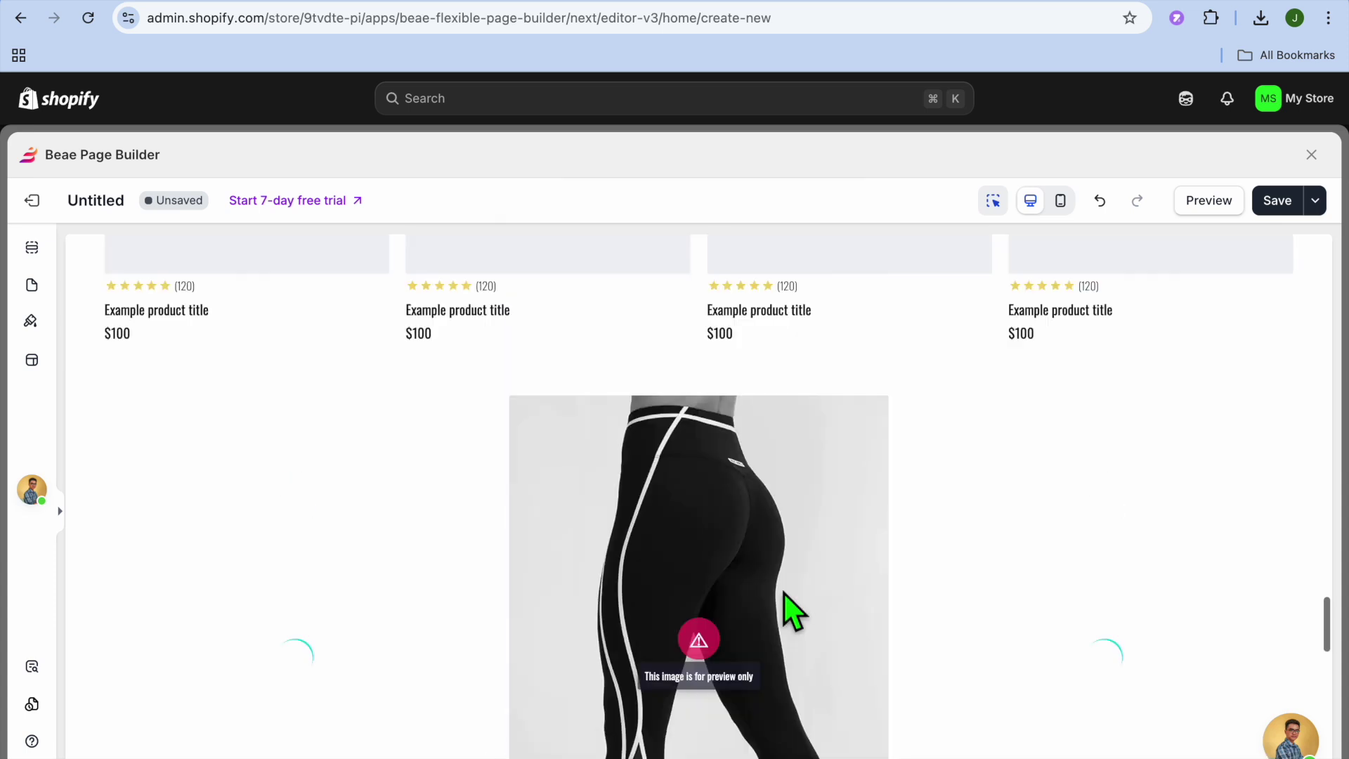
scroll(788, 606, "up", 3)
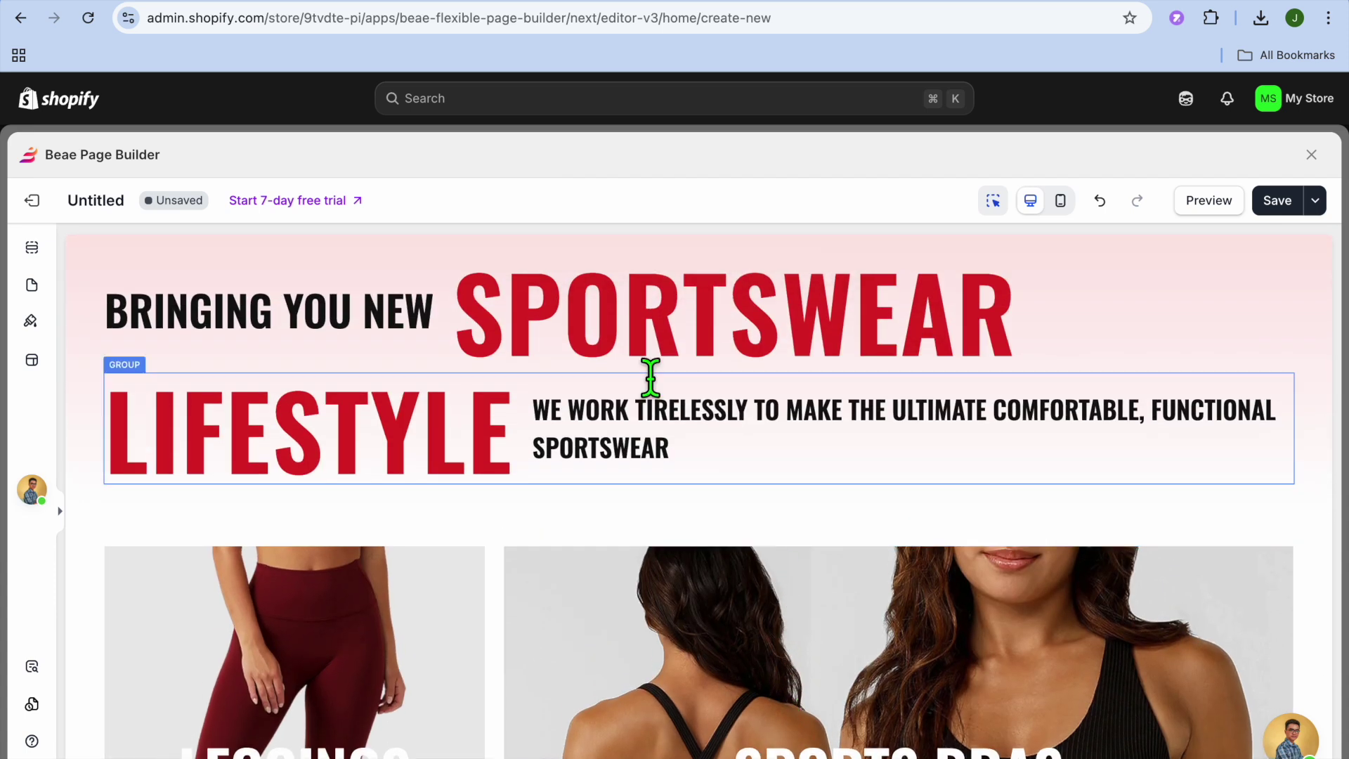
Check the Homepage and Products template lists under Manage pages and open the theme settings
left_click(32, 285)
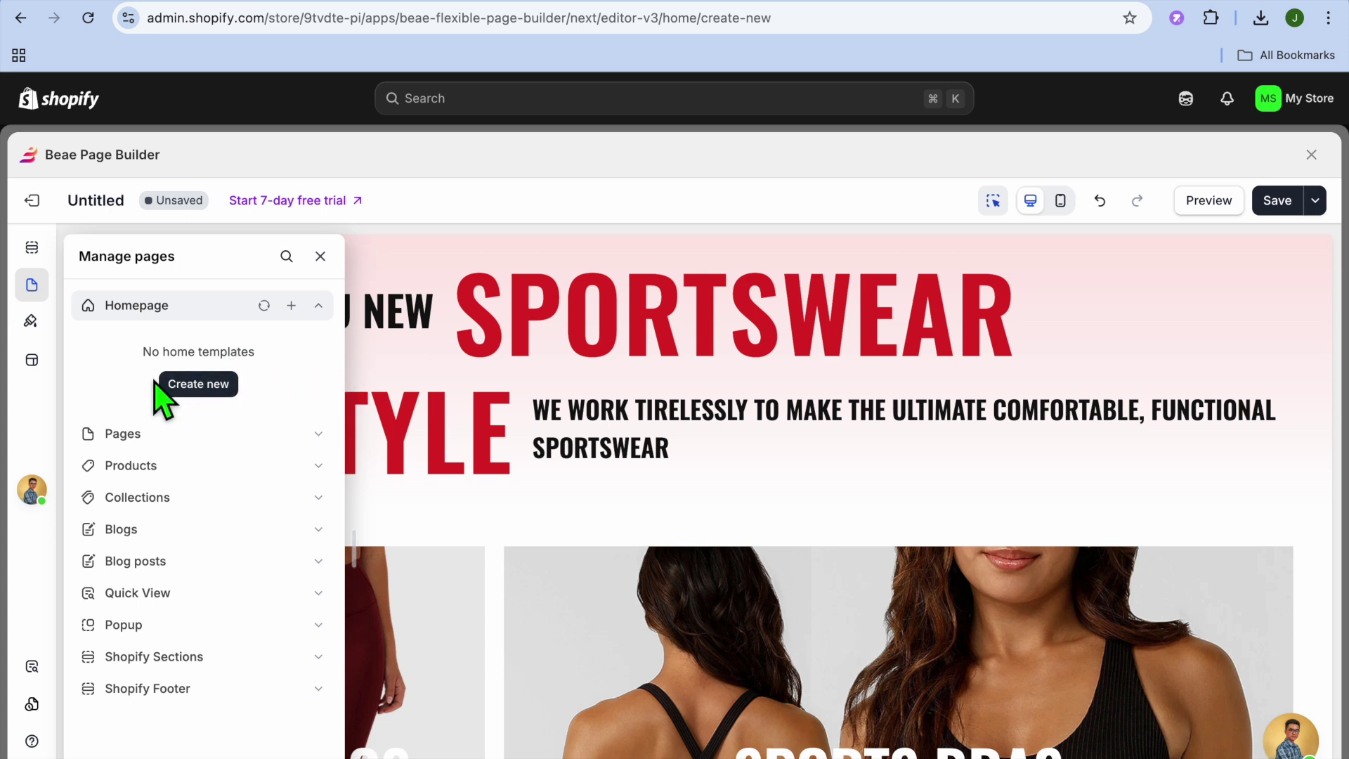
left_click(144, 468)
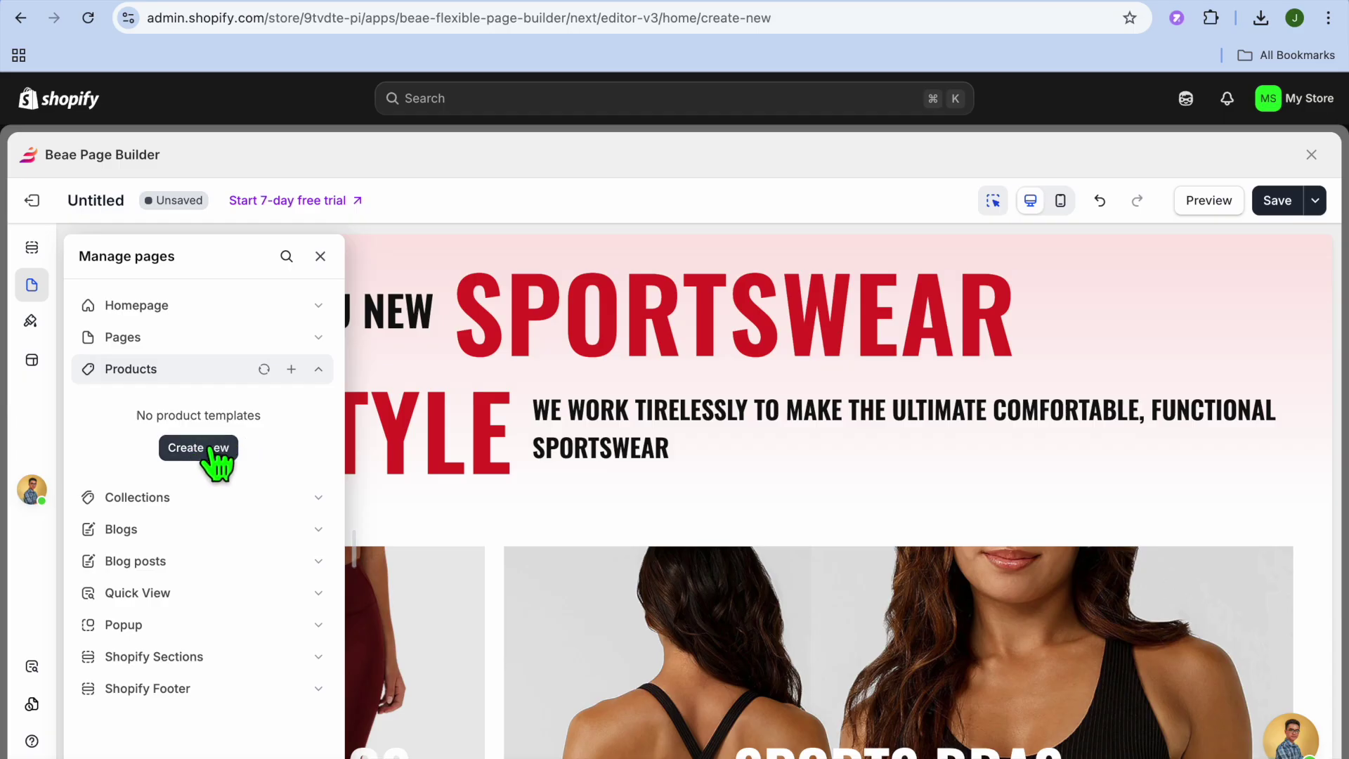
left_click(31, 323)
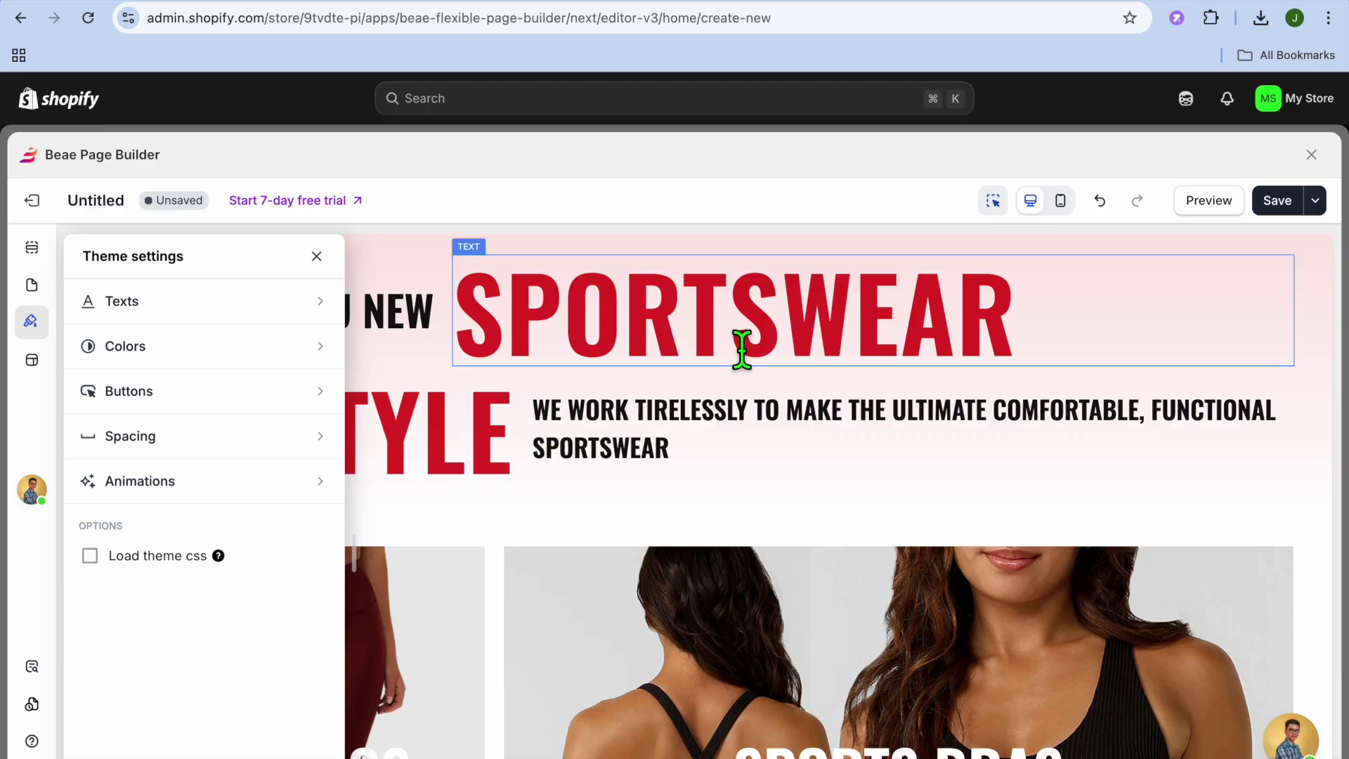
Generate a preview of the unsaved homepage and dismiss the preview dialogs
left_click(1201, 204)
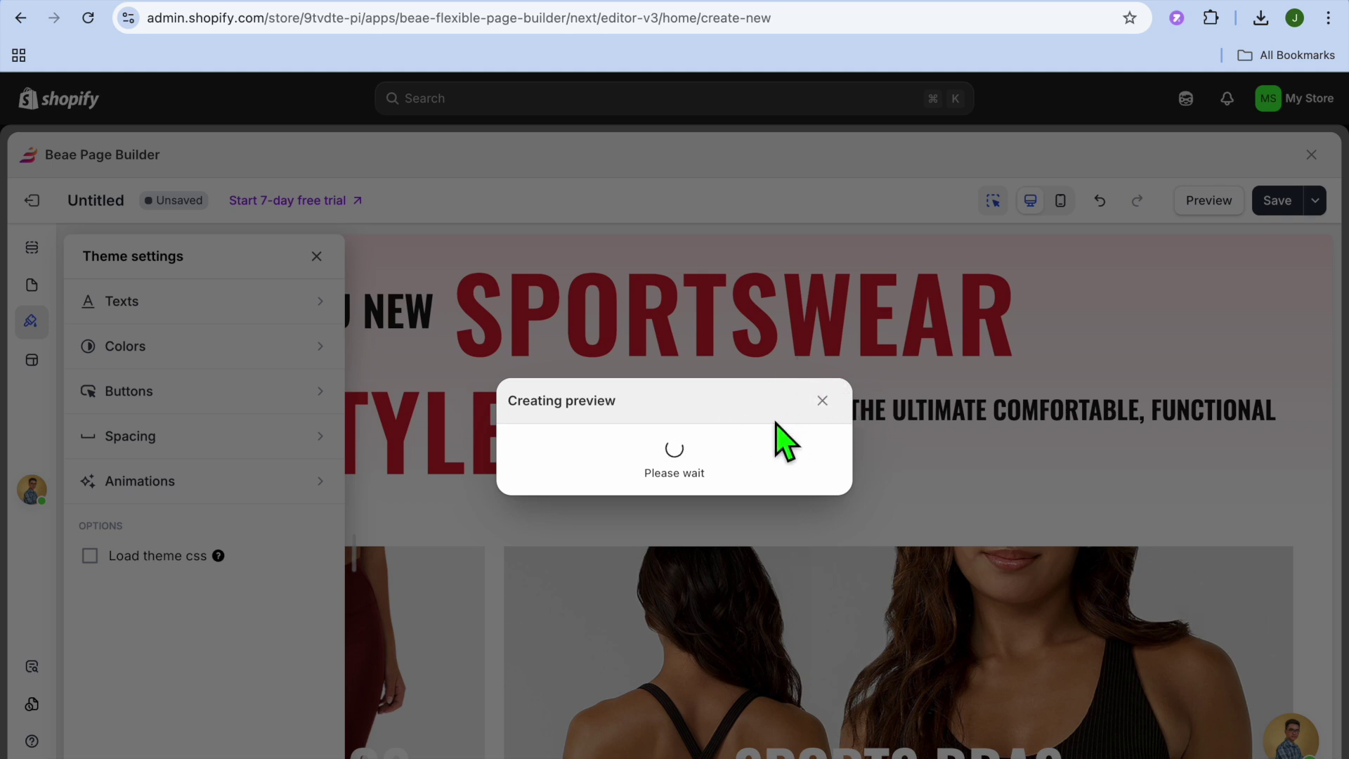
left_click(815, 406)
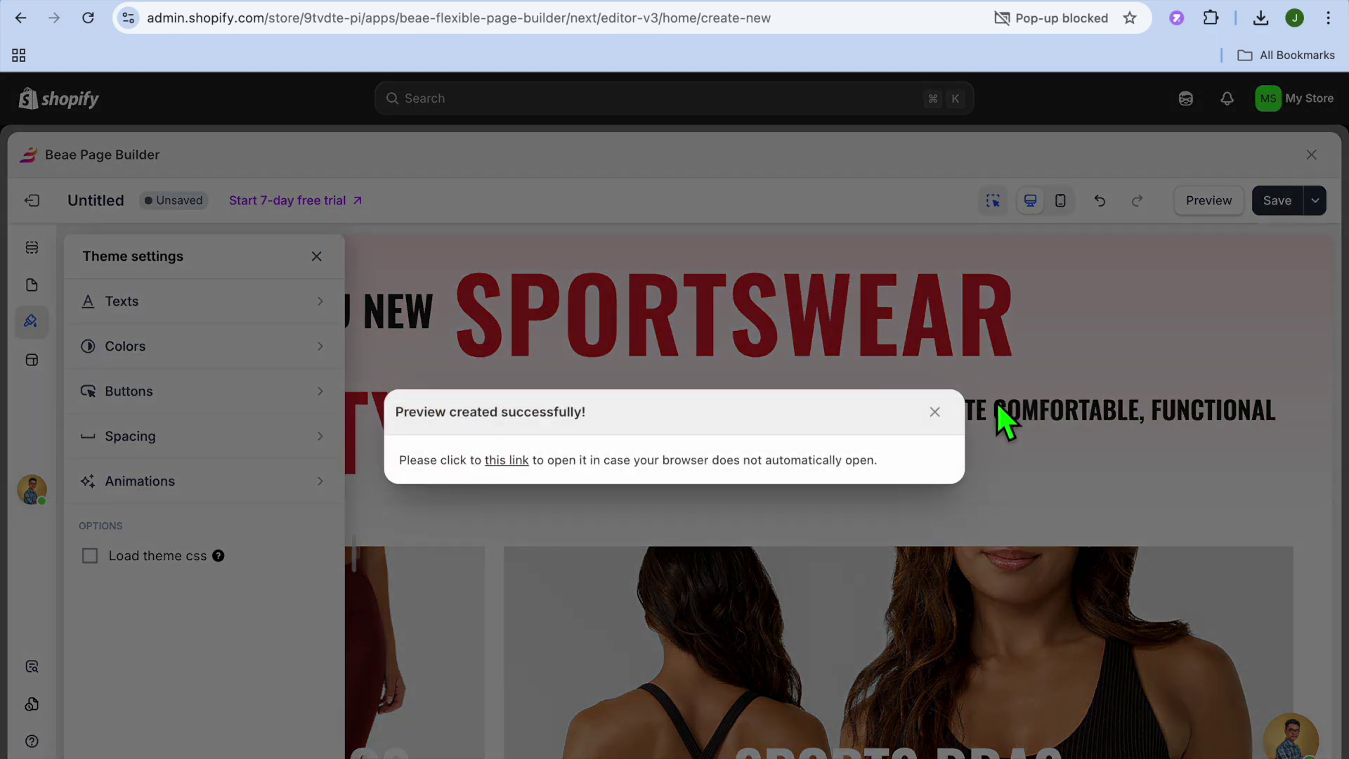
left_click(935, 413)
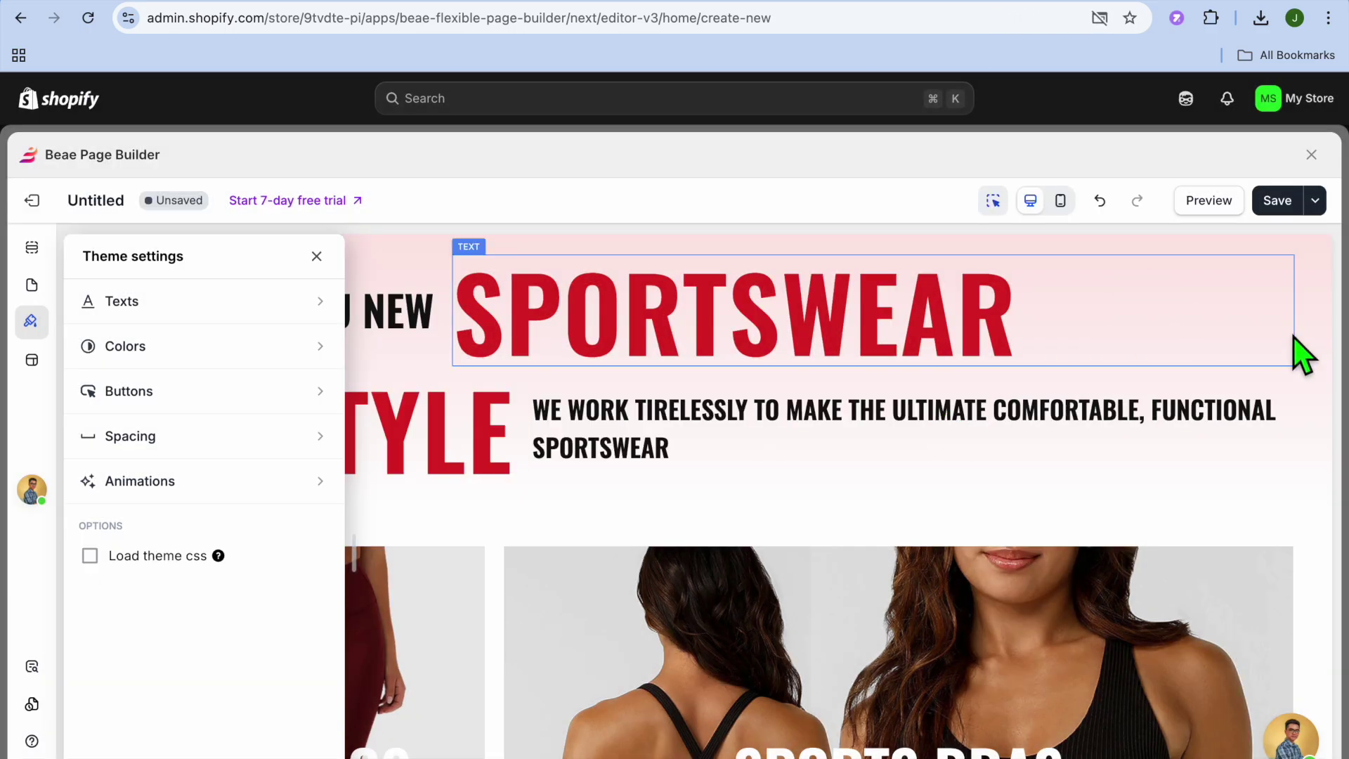
Save the homepage template with the title "test page" and slug "test-page", and publish it to the active Dawn theme
left_click(1279, 203)
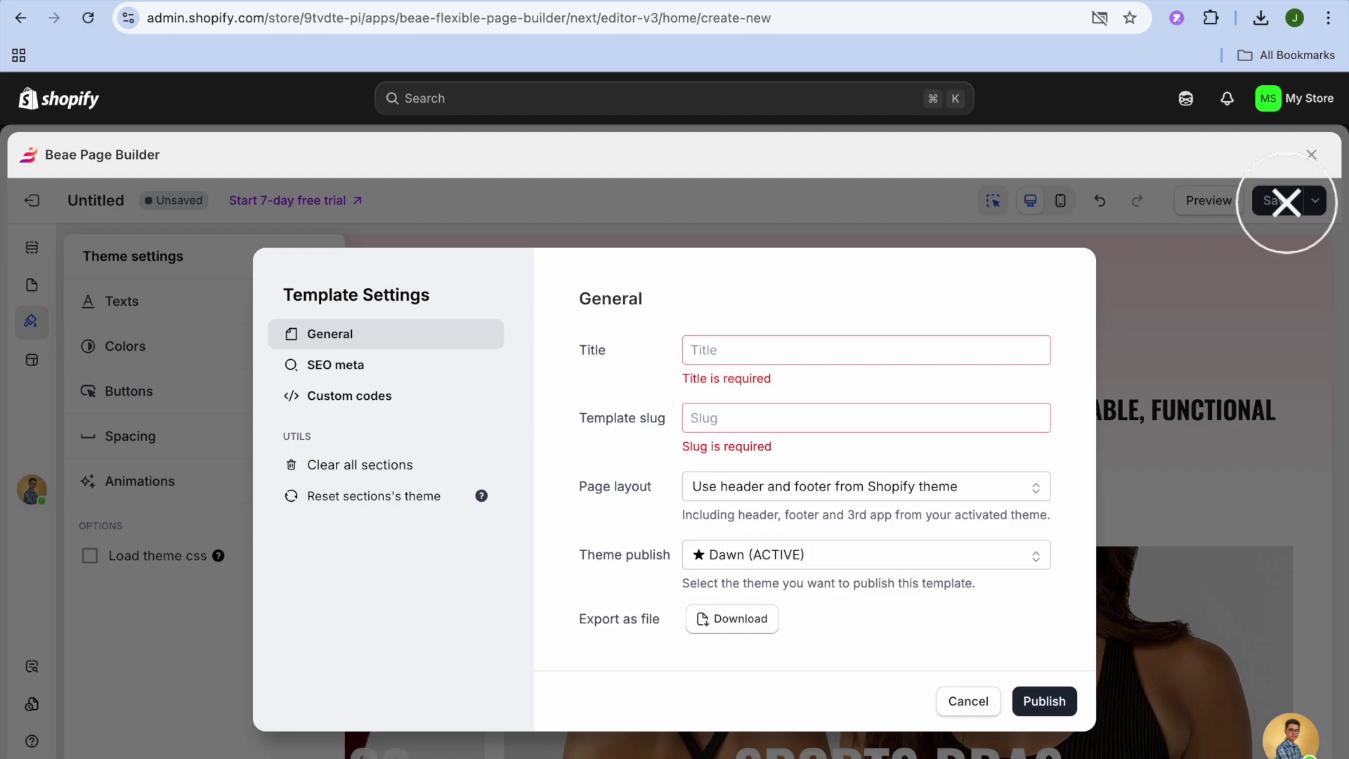
left_click(866, 353)
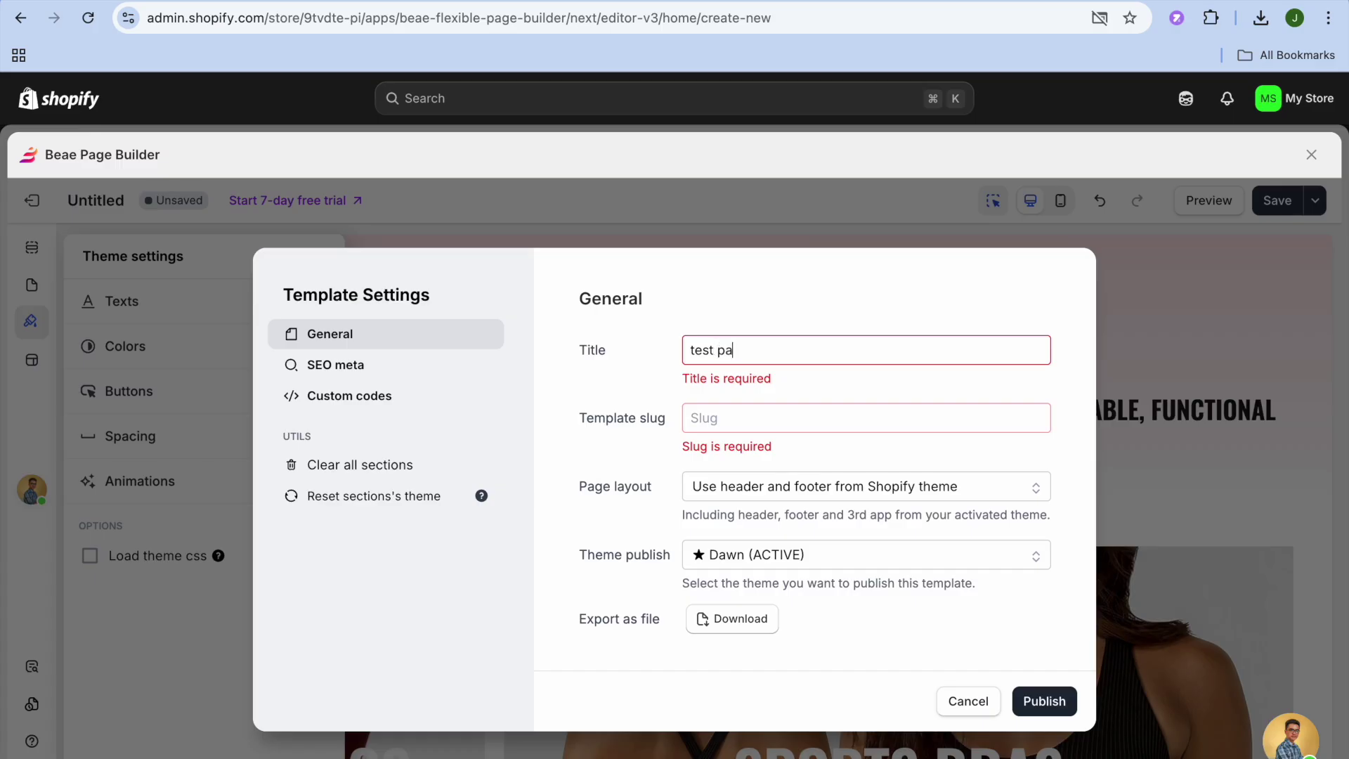
left_click(893, 419)
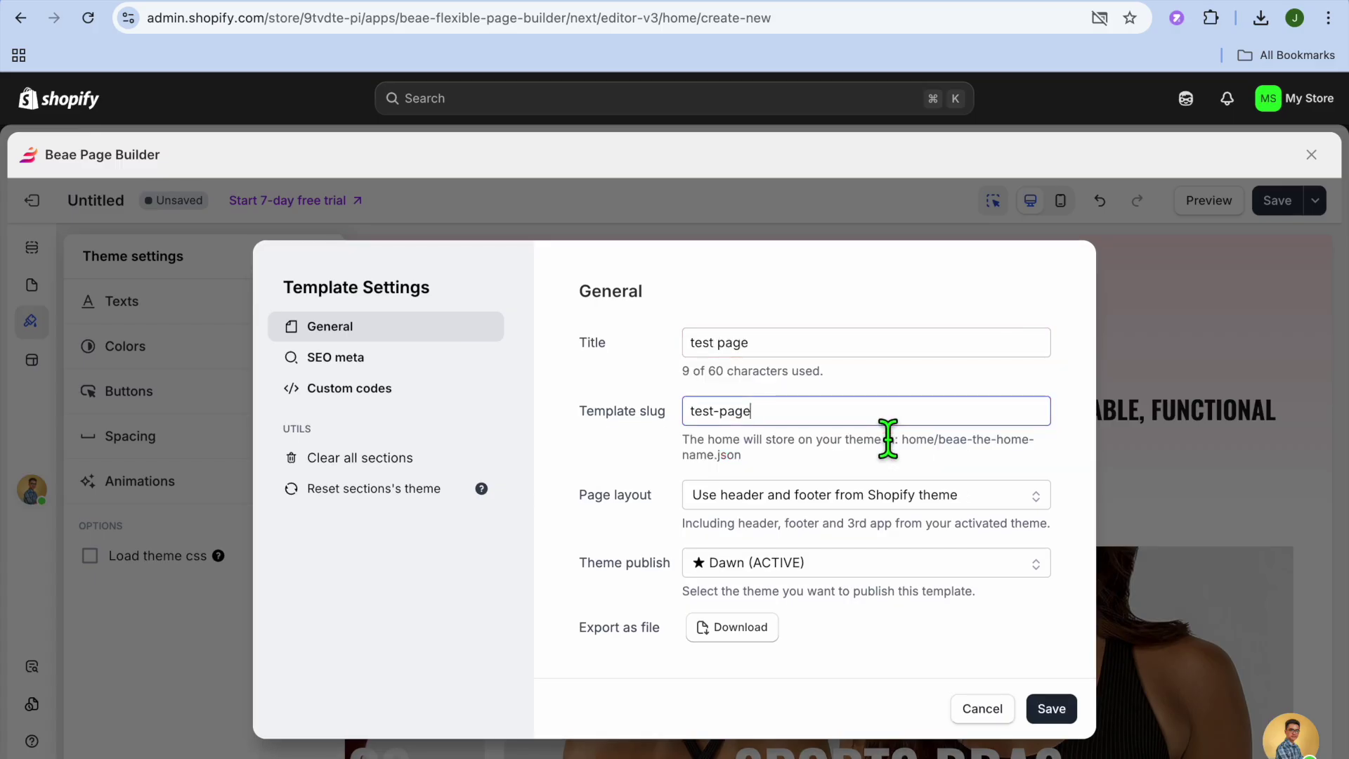
scroll(822, 492, "down", 1)
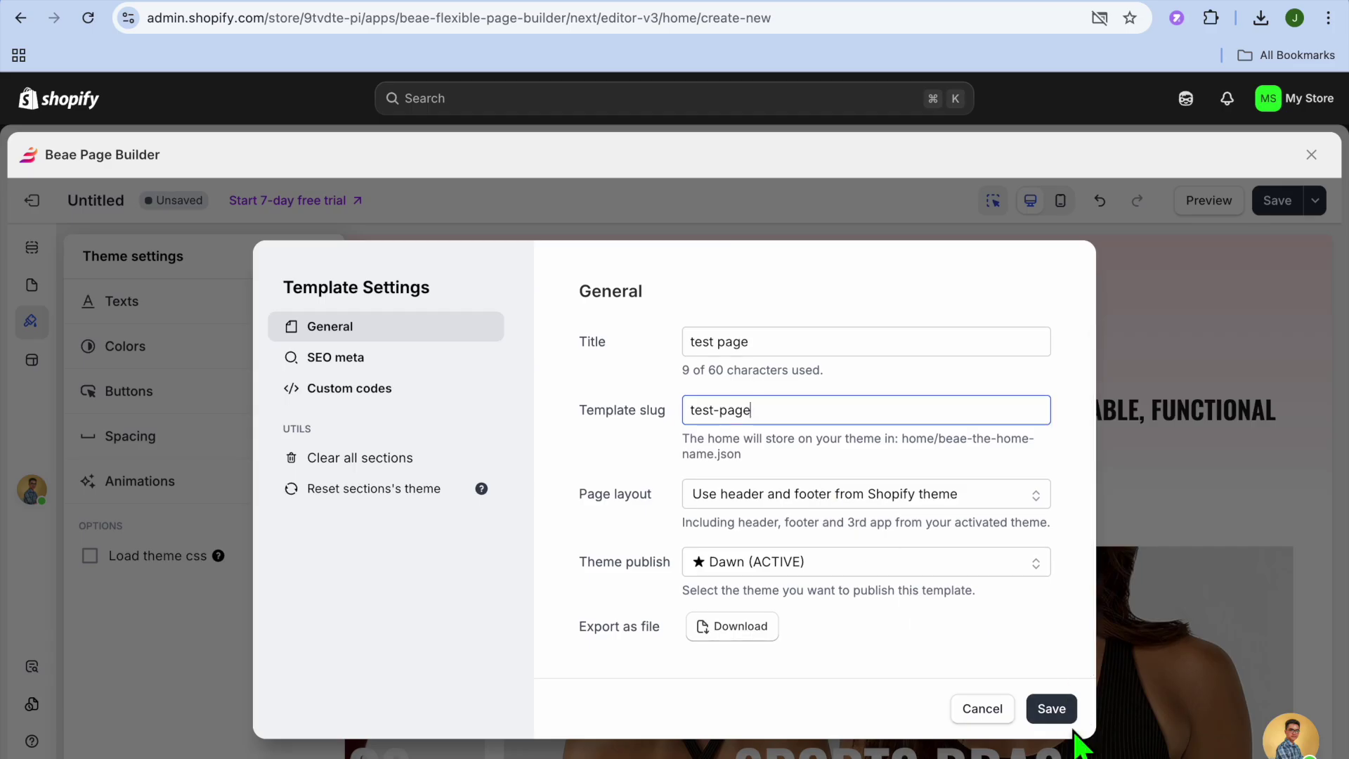
left_click(1052, 710)
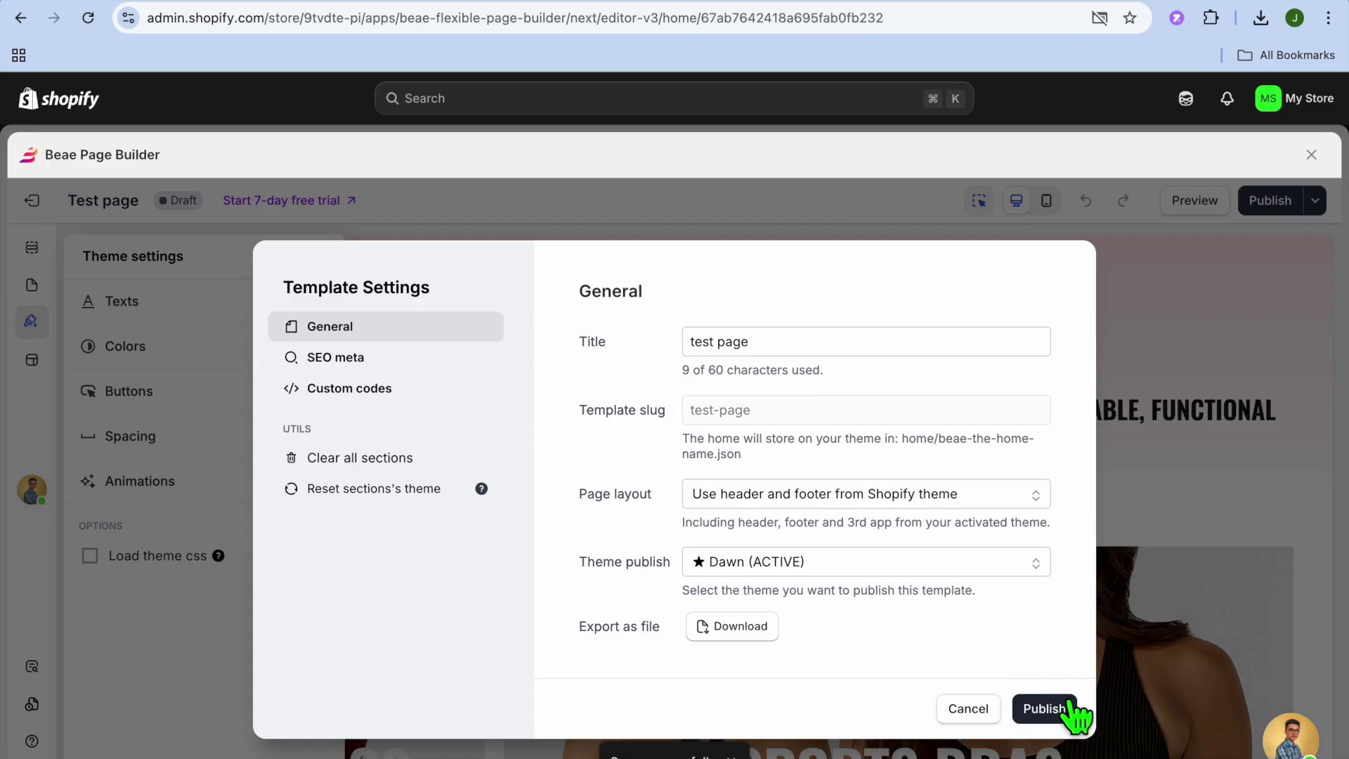
left_click(1061, 712)
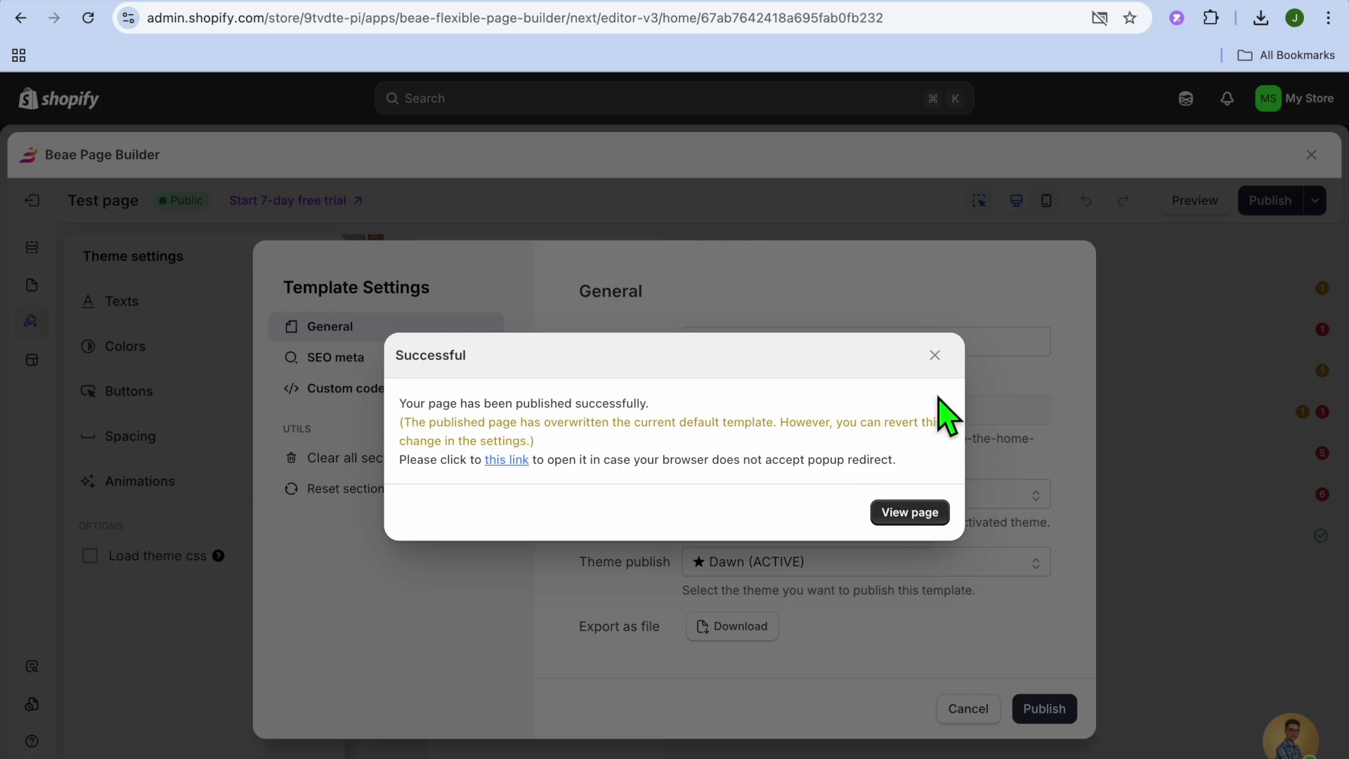
Dismiss the publishing confirmation and exit the page editor to the Beae Page Builder dashboard
left_click(935, 355)
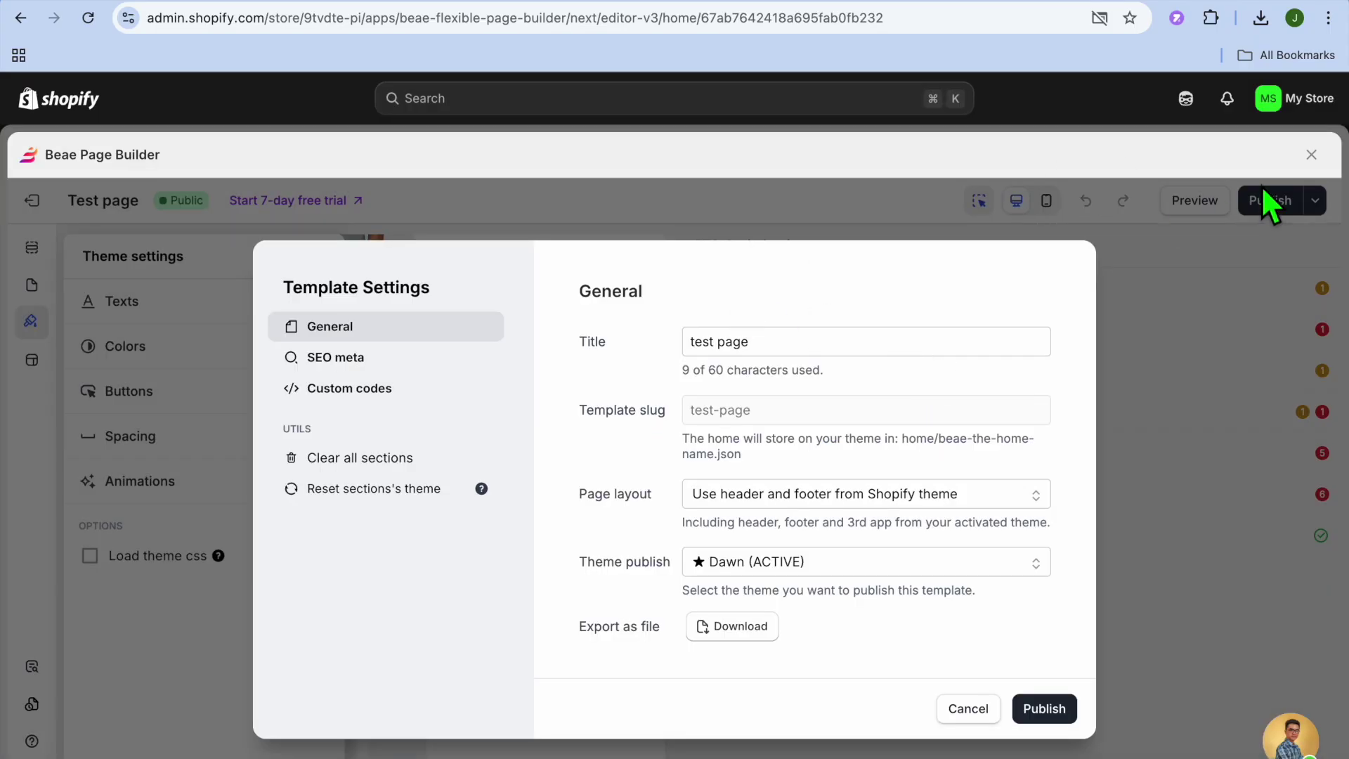
left_click(1311, 155)
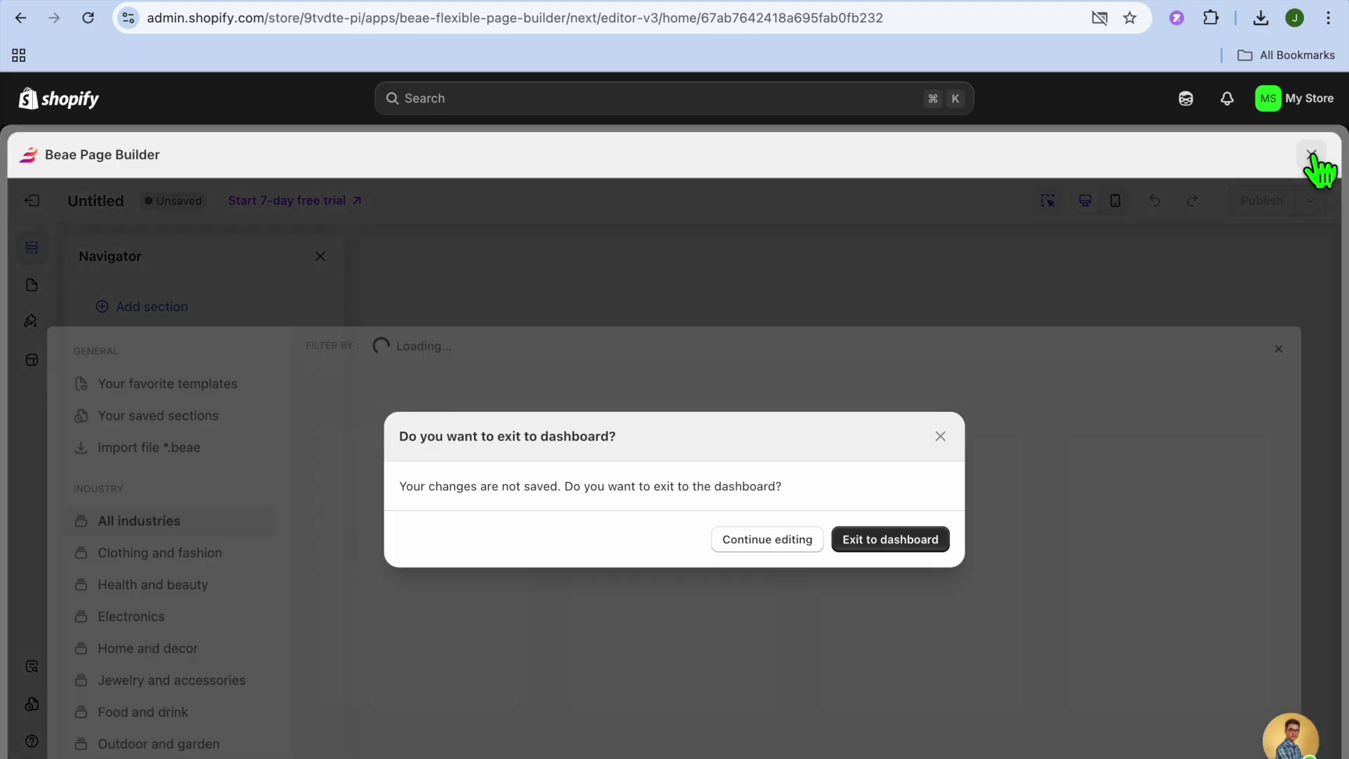
left_click(879, 545)
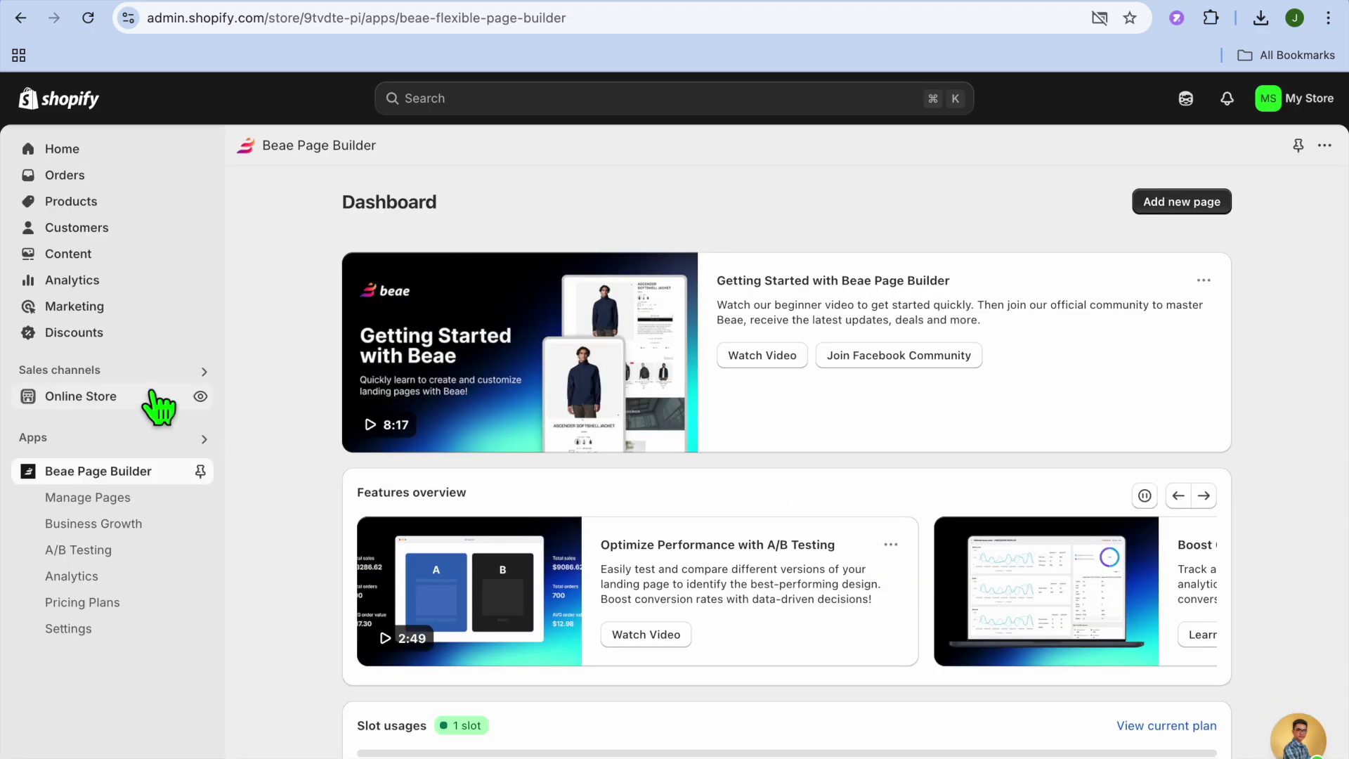
View the live online store and look through the published homepage from the hero banner to the Winter Sale section
left_click(200, 395)
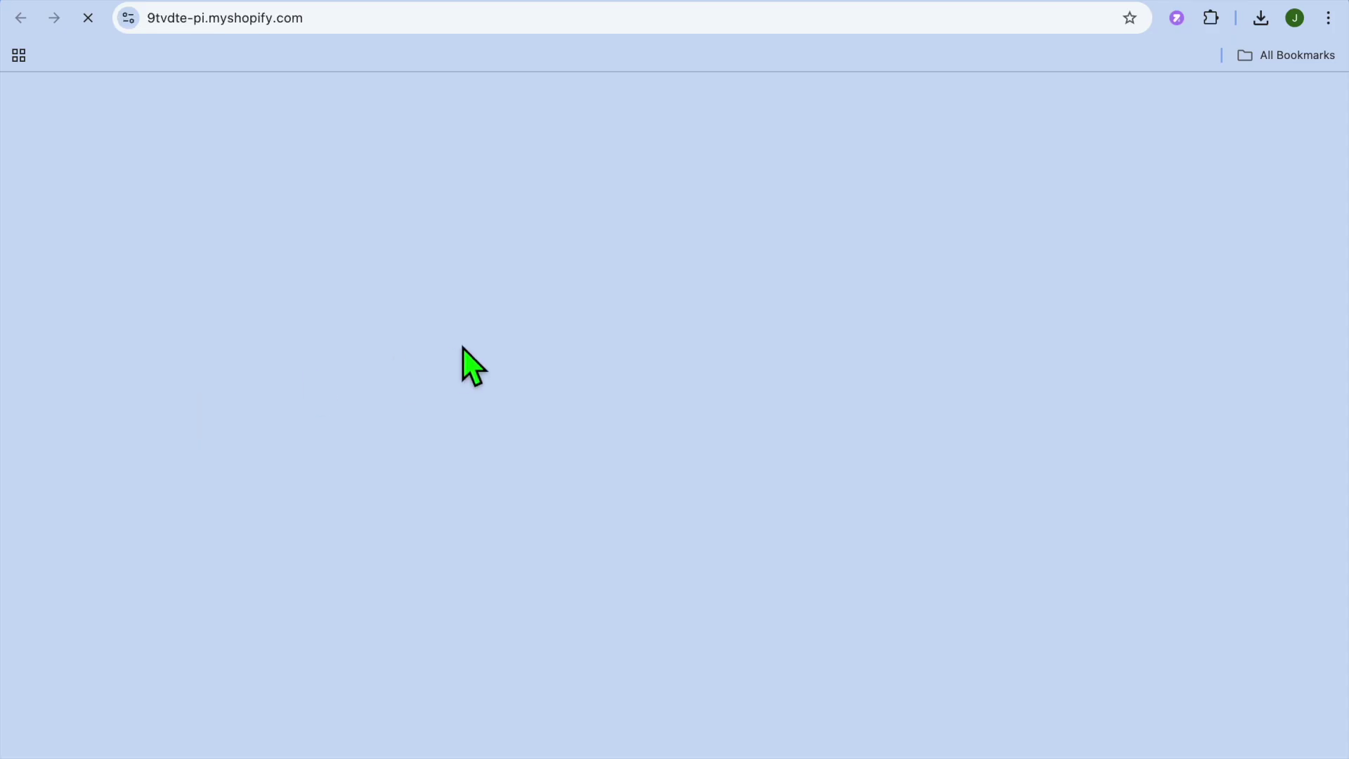
scroll(463, 347, "down", 1)
scroll(465, 344, "down", 20)
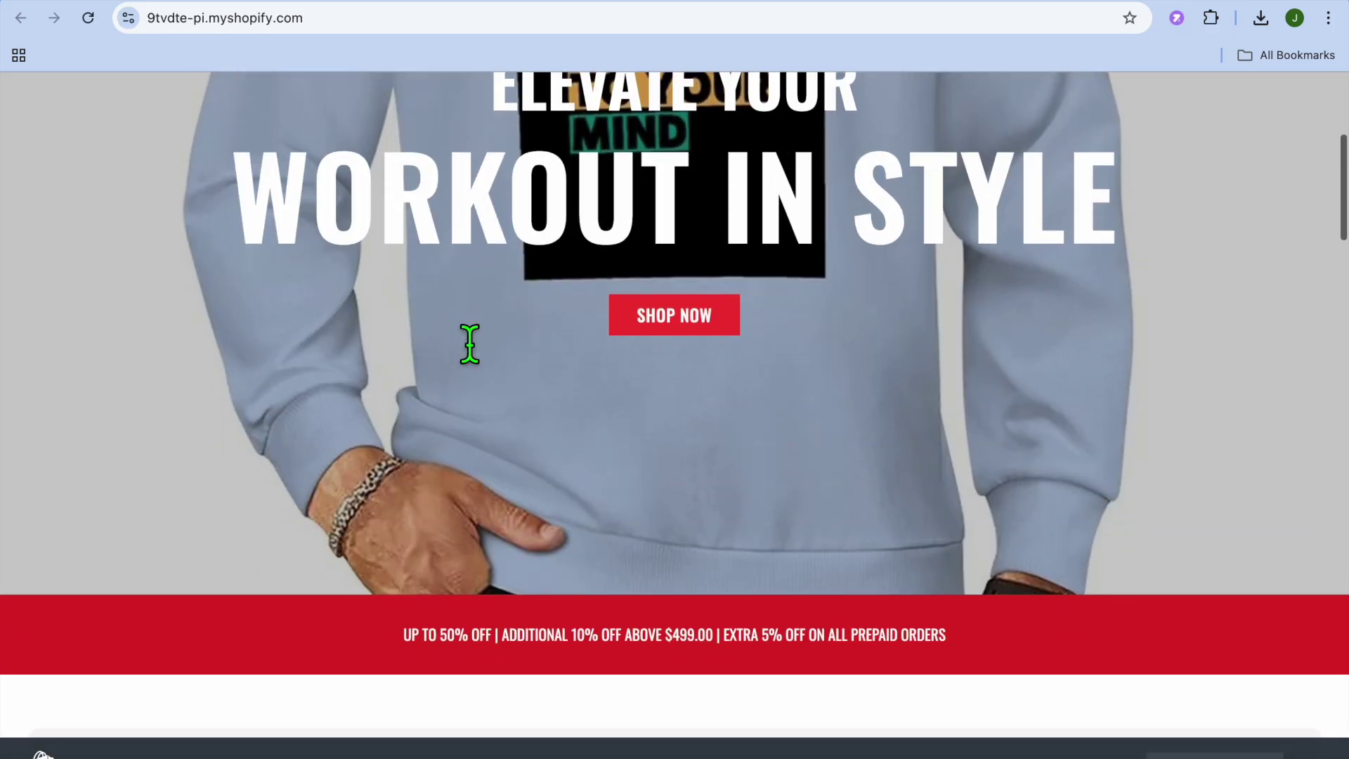
scroll(475, 352, "down", 15)
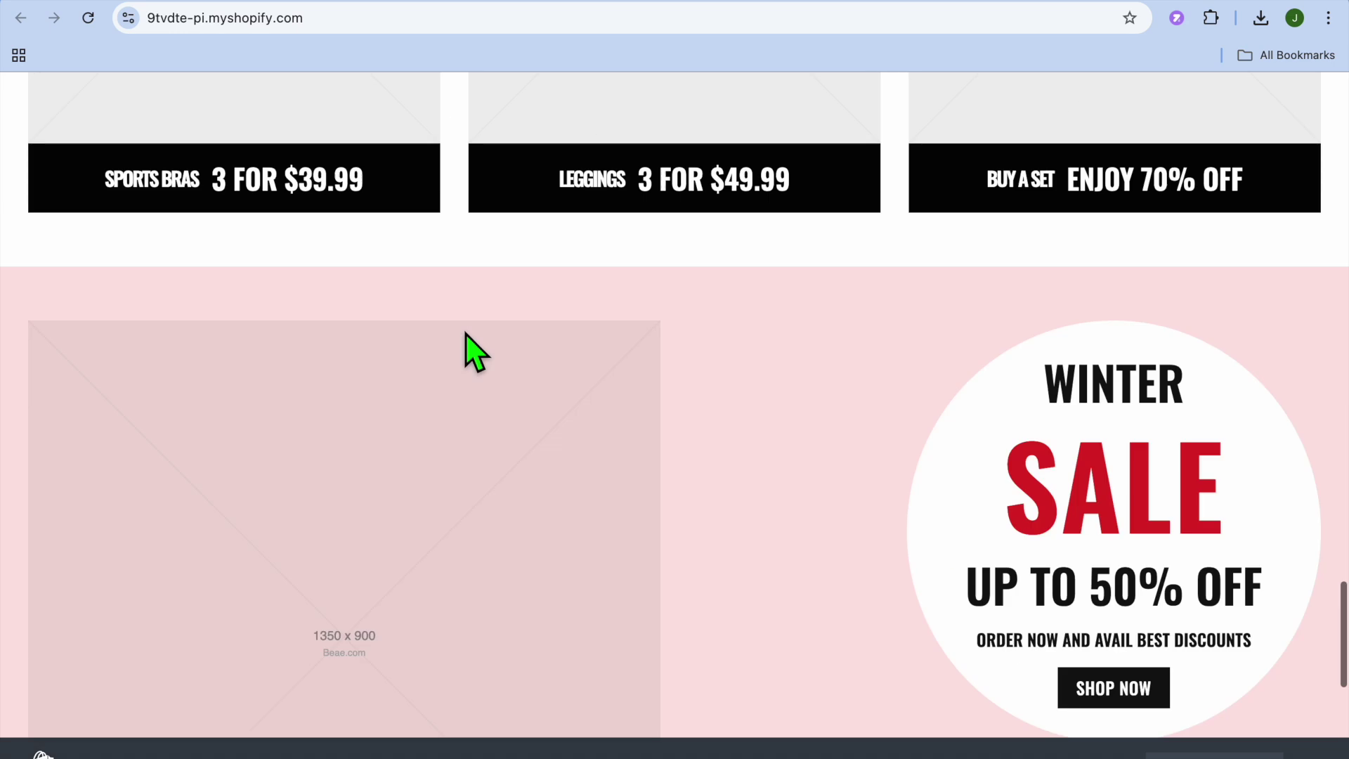
scroll(476, 351, "up", 5)
scroll(465, 333, "up", 20)
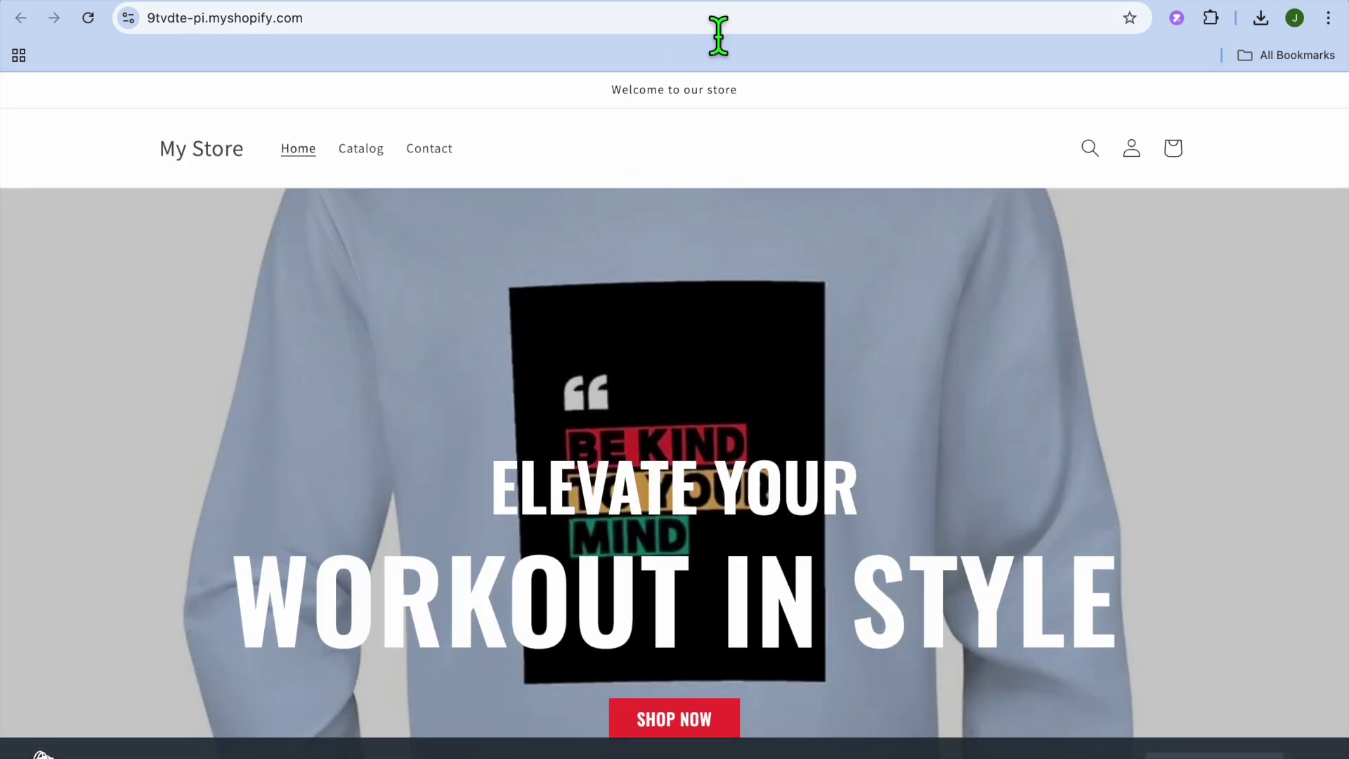
Return to the Shopify admin and examine Beae's pricing plans, including the plan comparison table
left_click(763, 7)
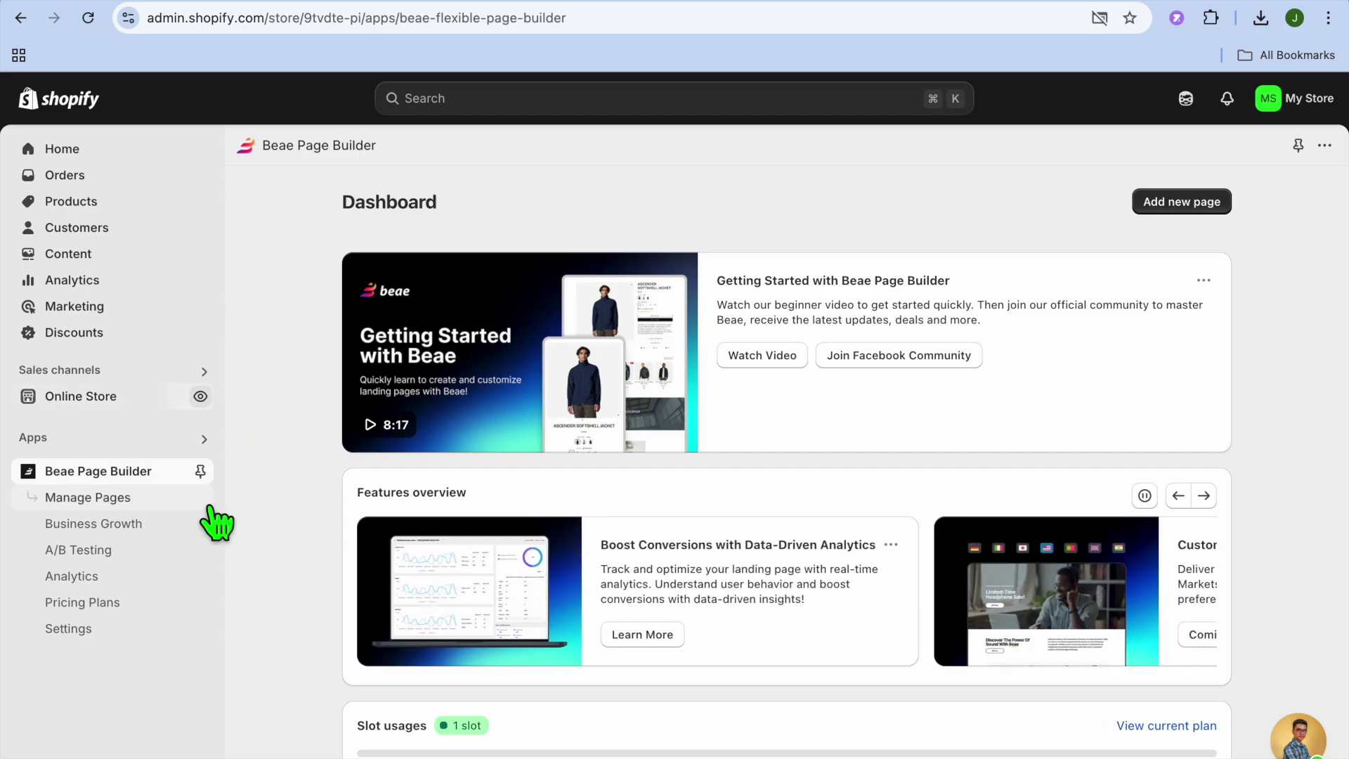
left_click(103, 610)
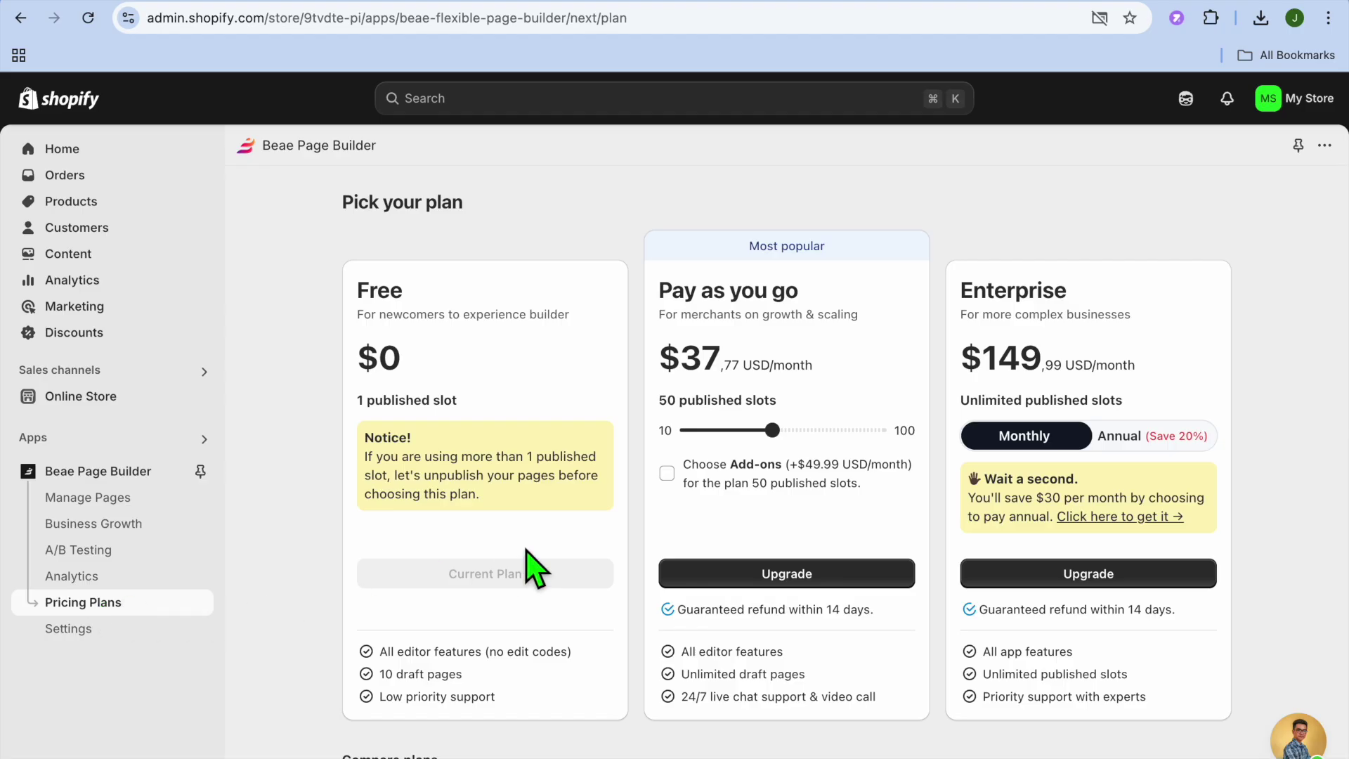
scroll(534, 569, "down", 2)
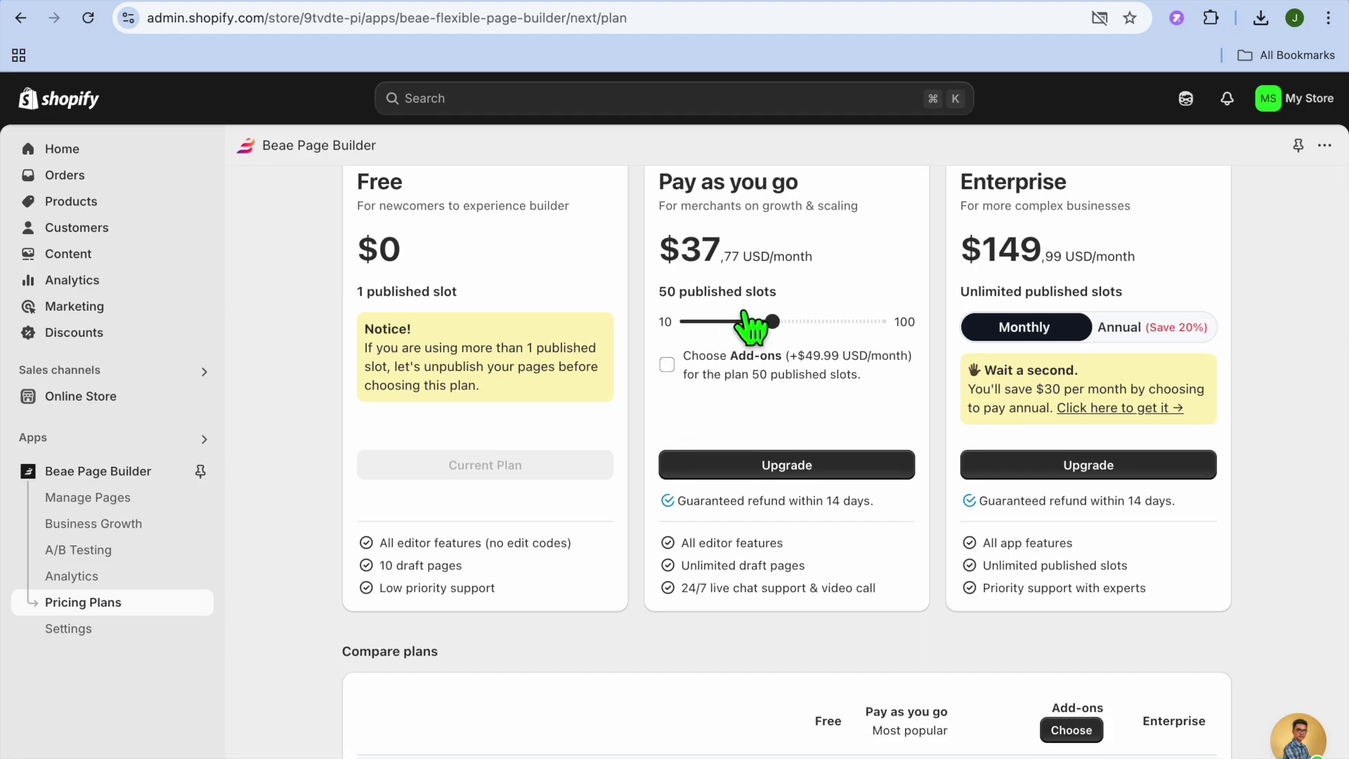
scroll(747, 323, "down", 5)
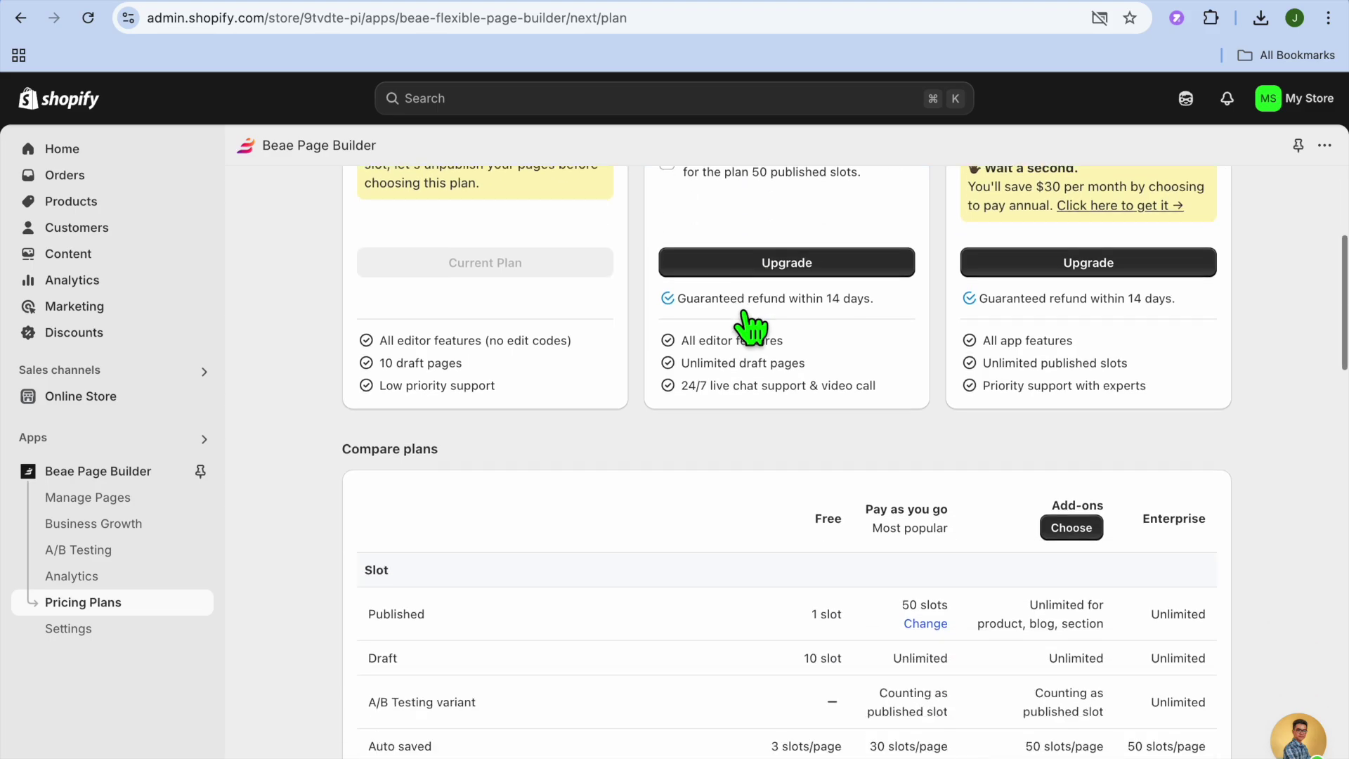
scroll(747, 322, "up", 4)
scroll(822, 316, "down", 8)
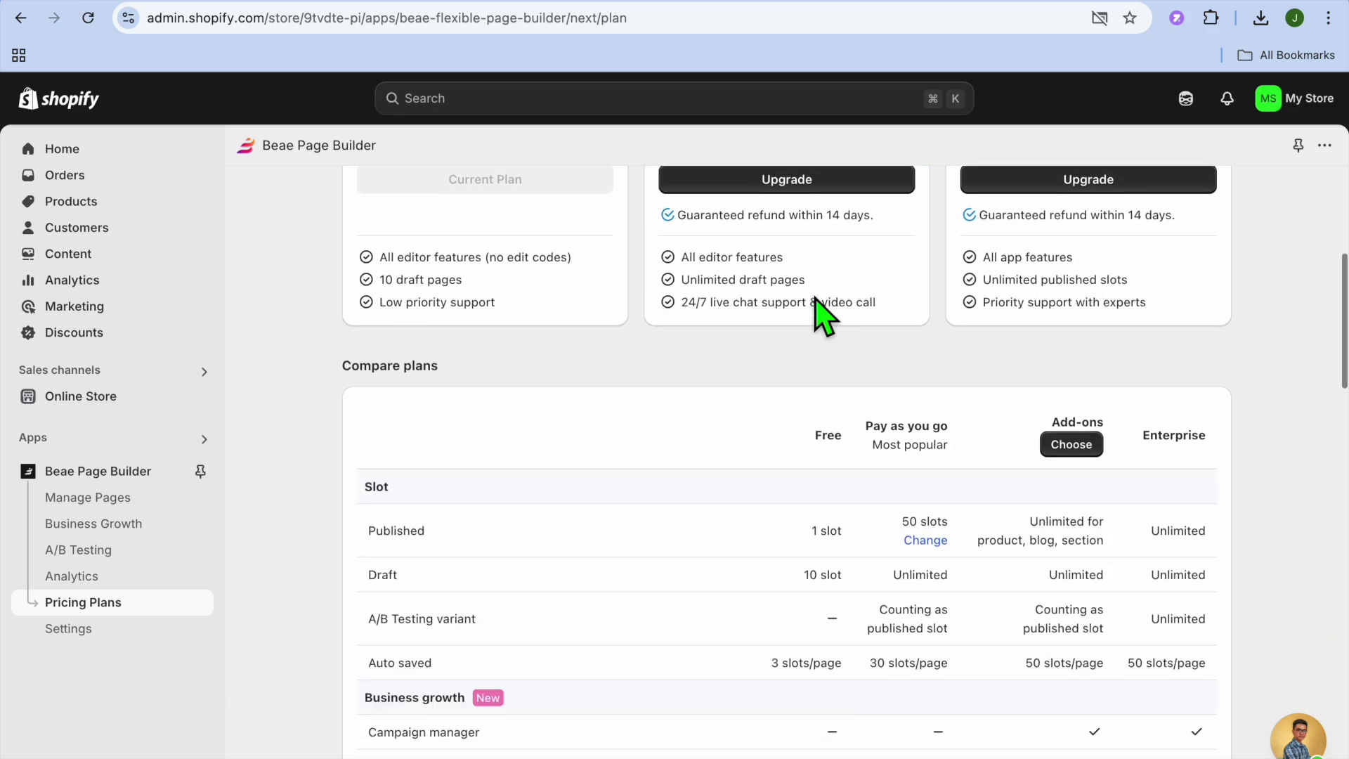
scroll(822, 317, "up", 5)
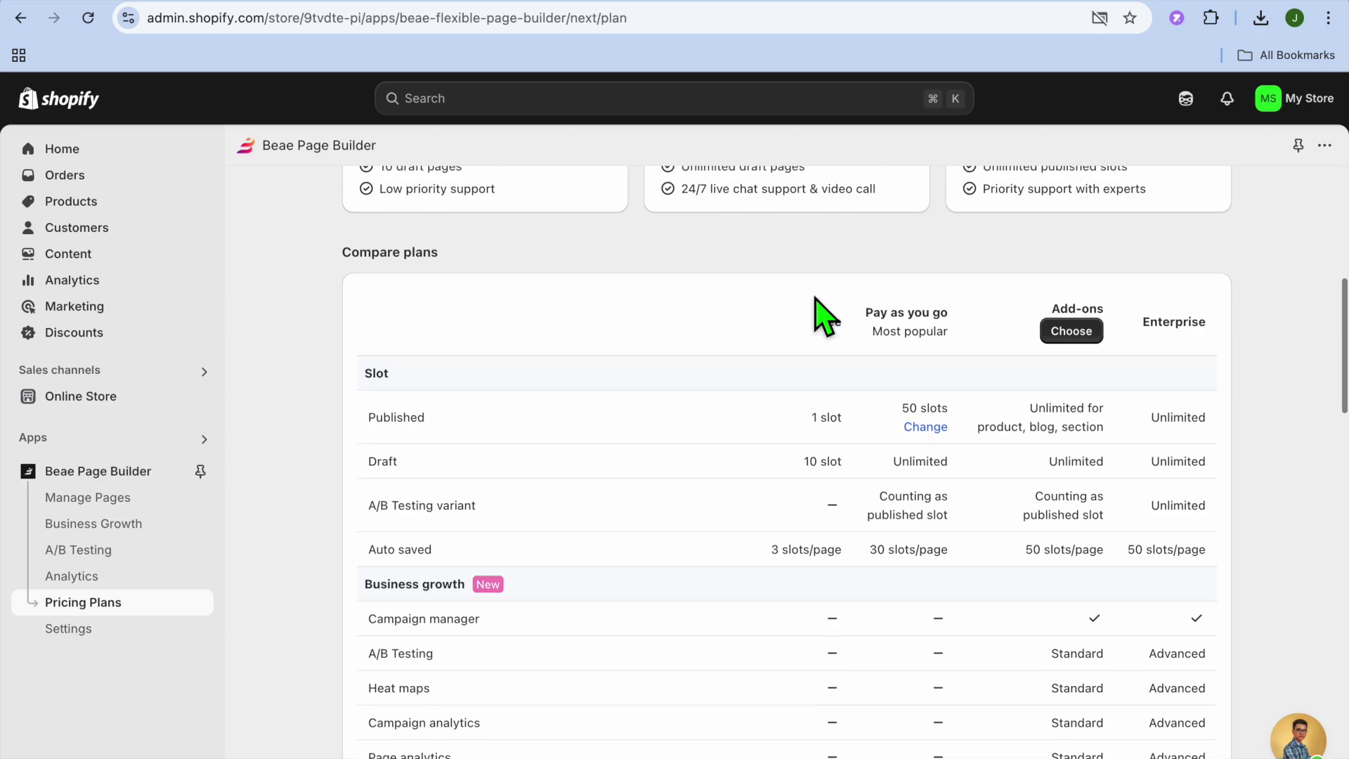
scroll(823, 316, "up", 5)
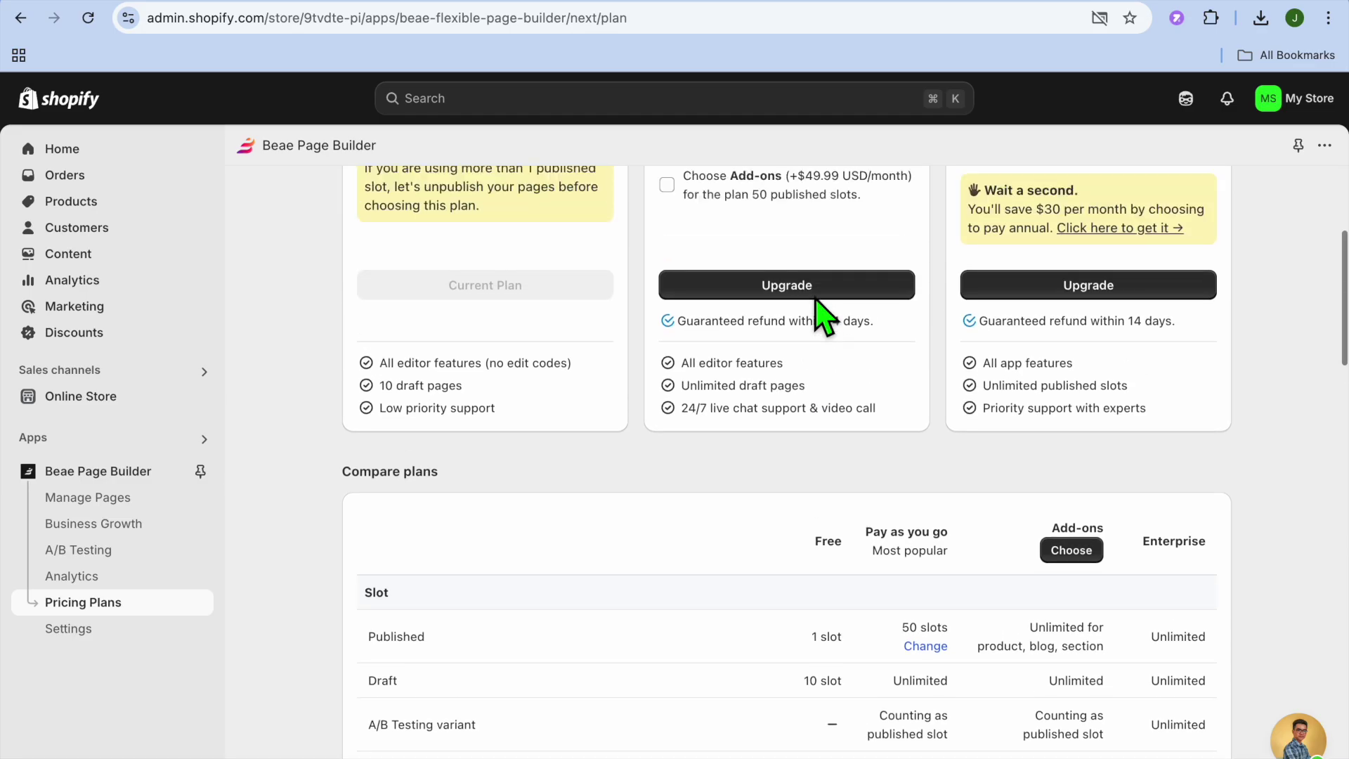